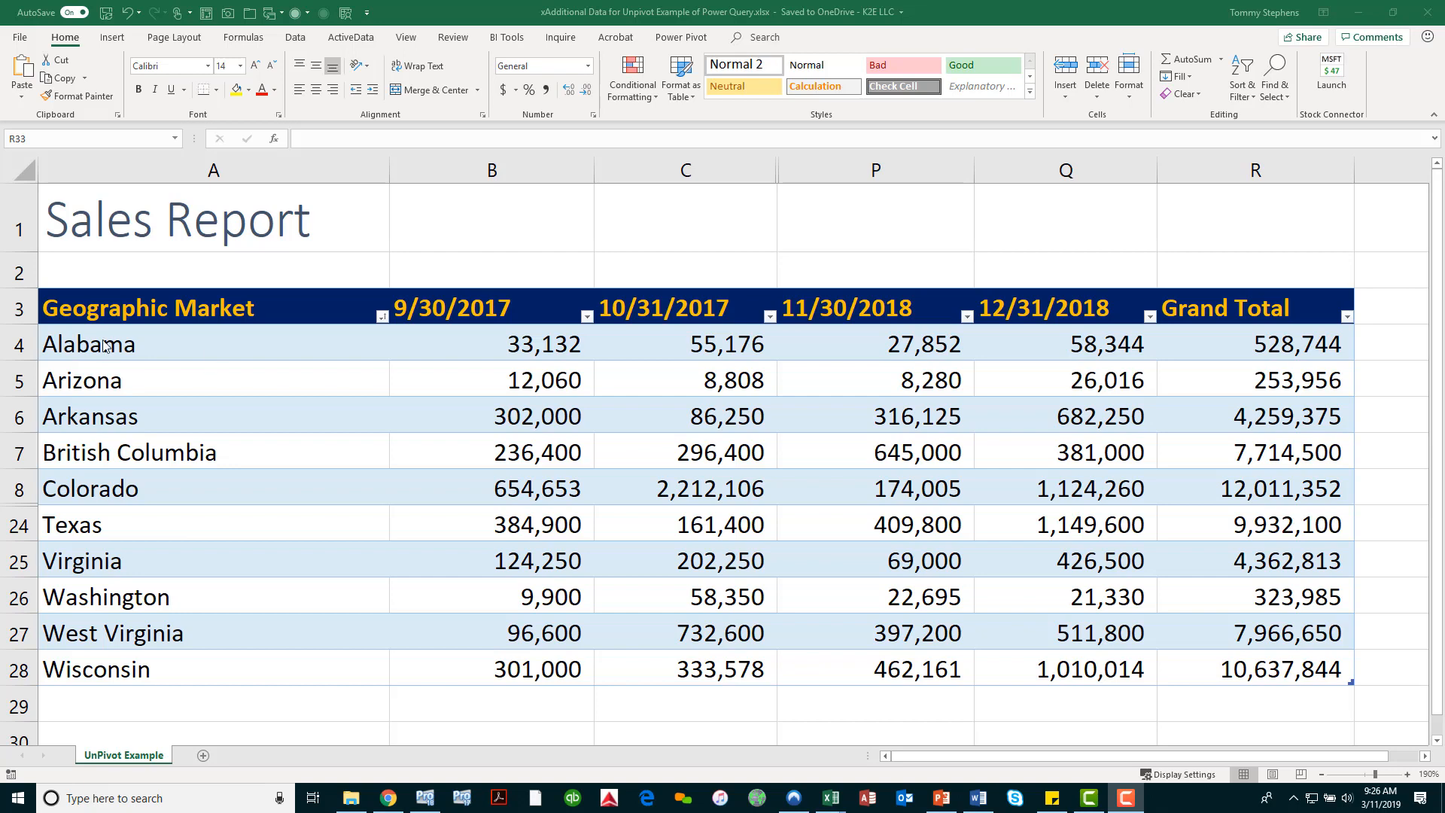
# Unhide the hidden month columns between columns C and P of the sales report.
pyautogui.click(757, 166)
pyautogui.moveTo(777, 162); pyautogui.dragTo(788, 162)
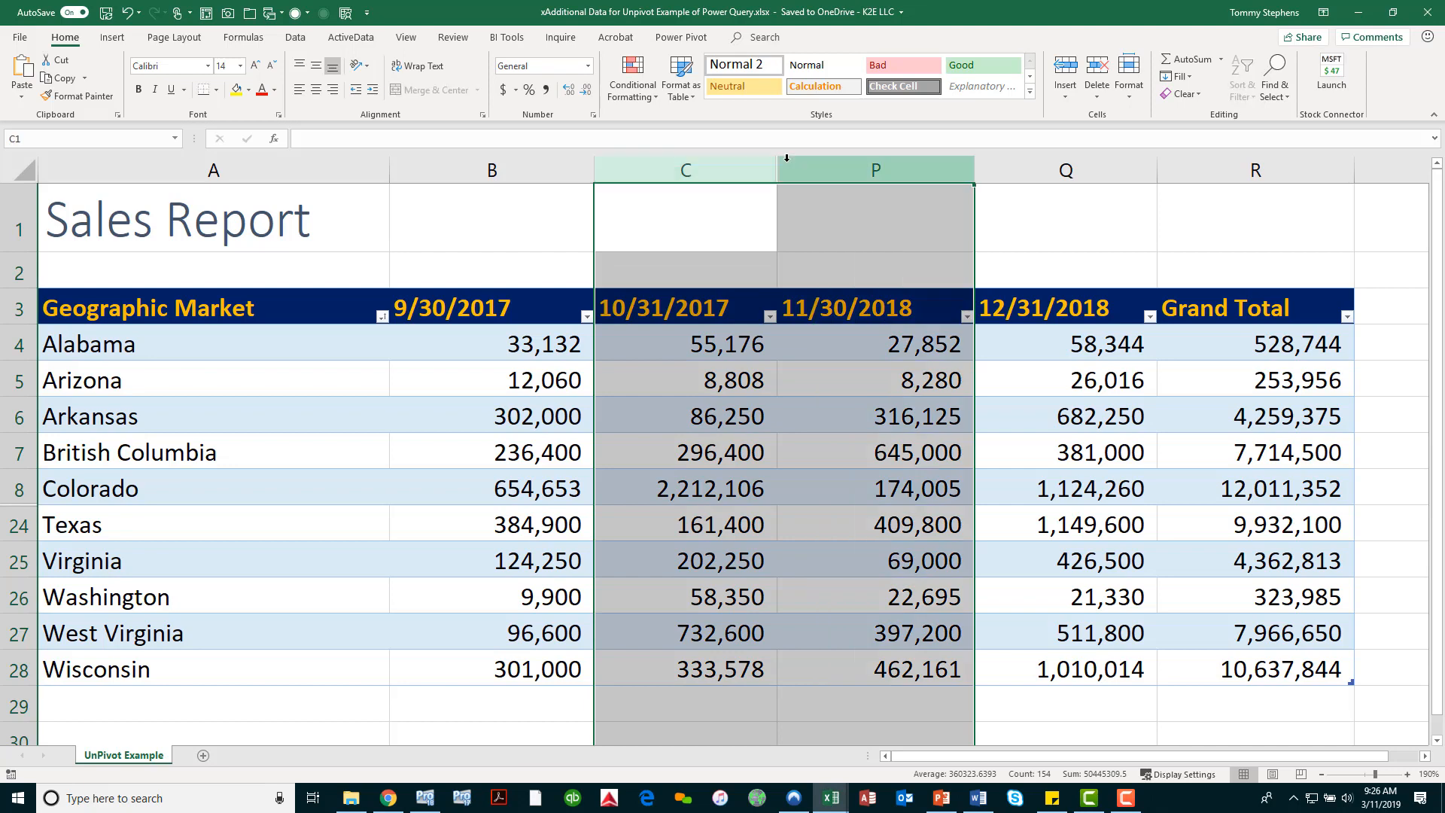
pyautogui.rightClick(788, 163)
pyautogui.click(826, 394)
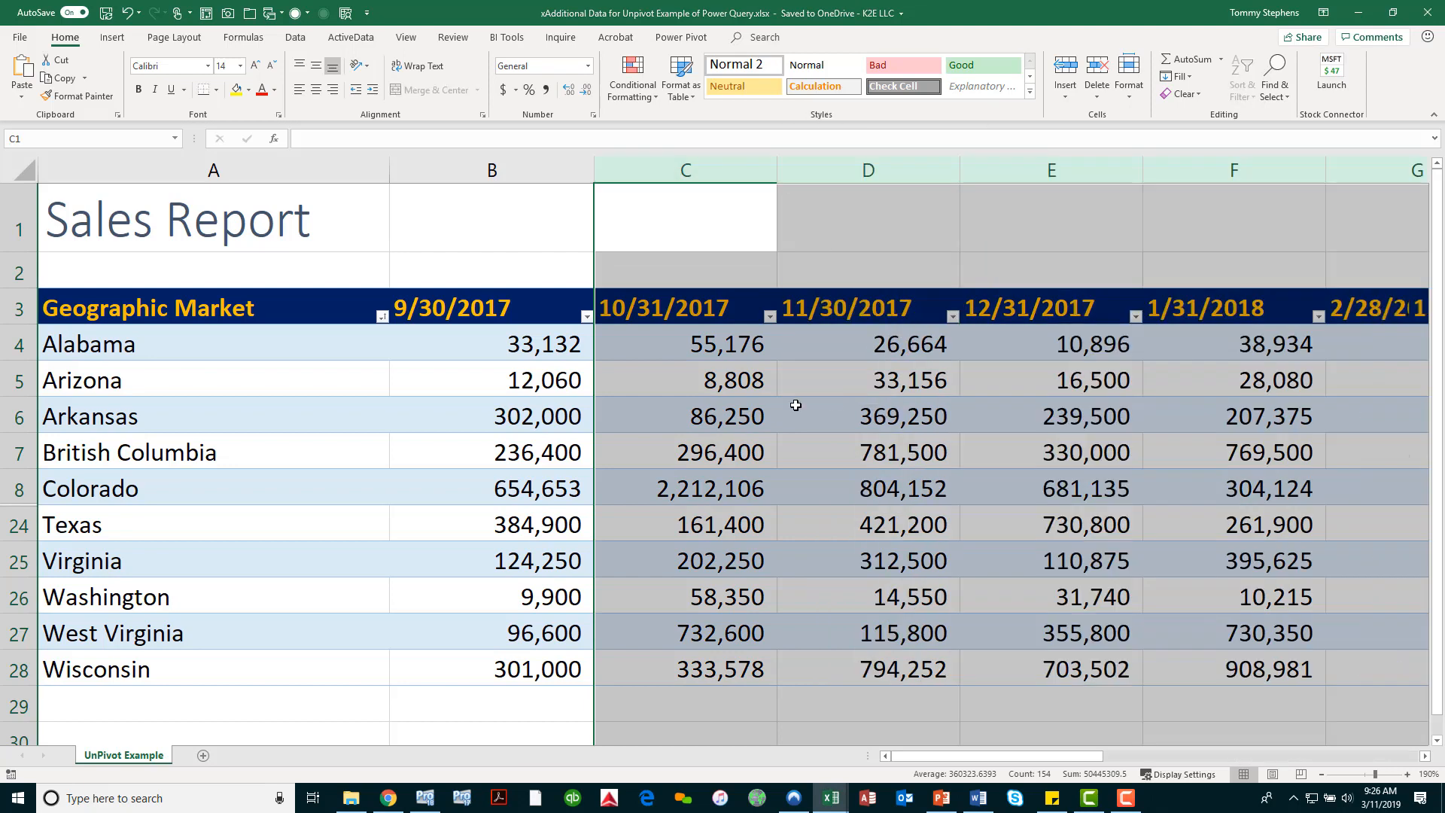
# Unhide the hidden geographic market rows between Colorado in row 8 and Texas in row 24.
pyautogui.moveTo(25, 490); pyautogui.dragTo(16, 510)
pyautogui.rightClick(16, 510)
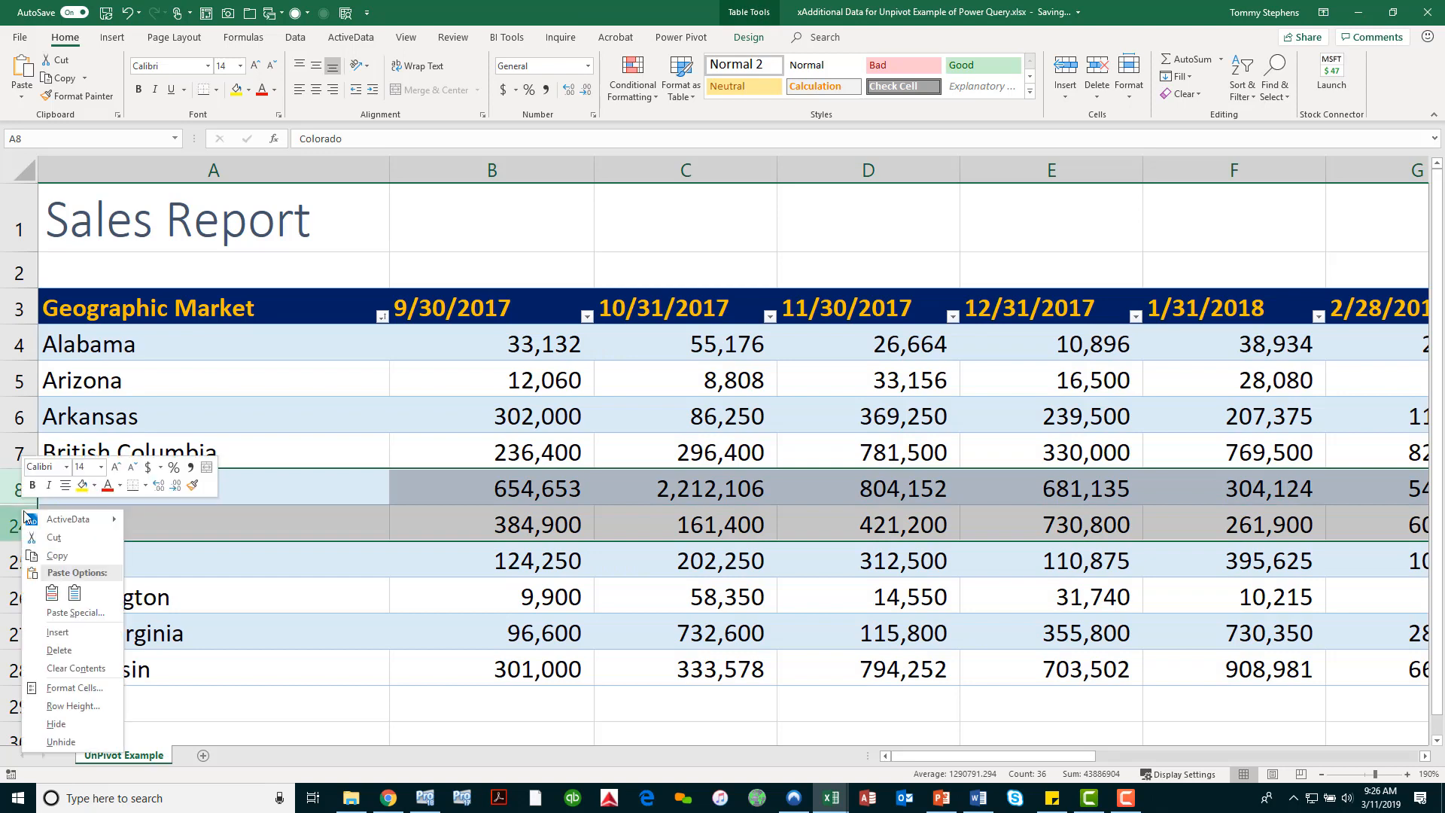
pyautogui.click(60, 743)
pyautogui.click(796, 438)
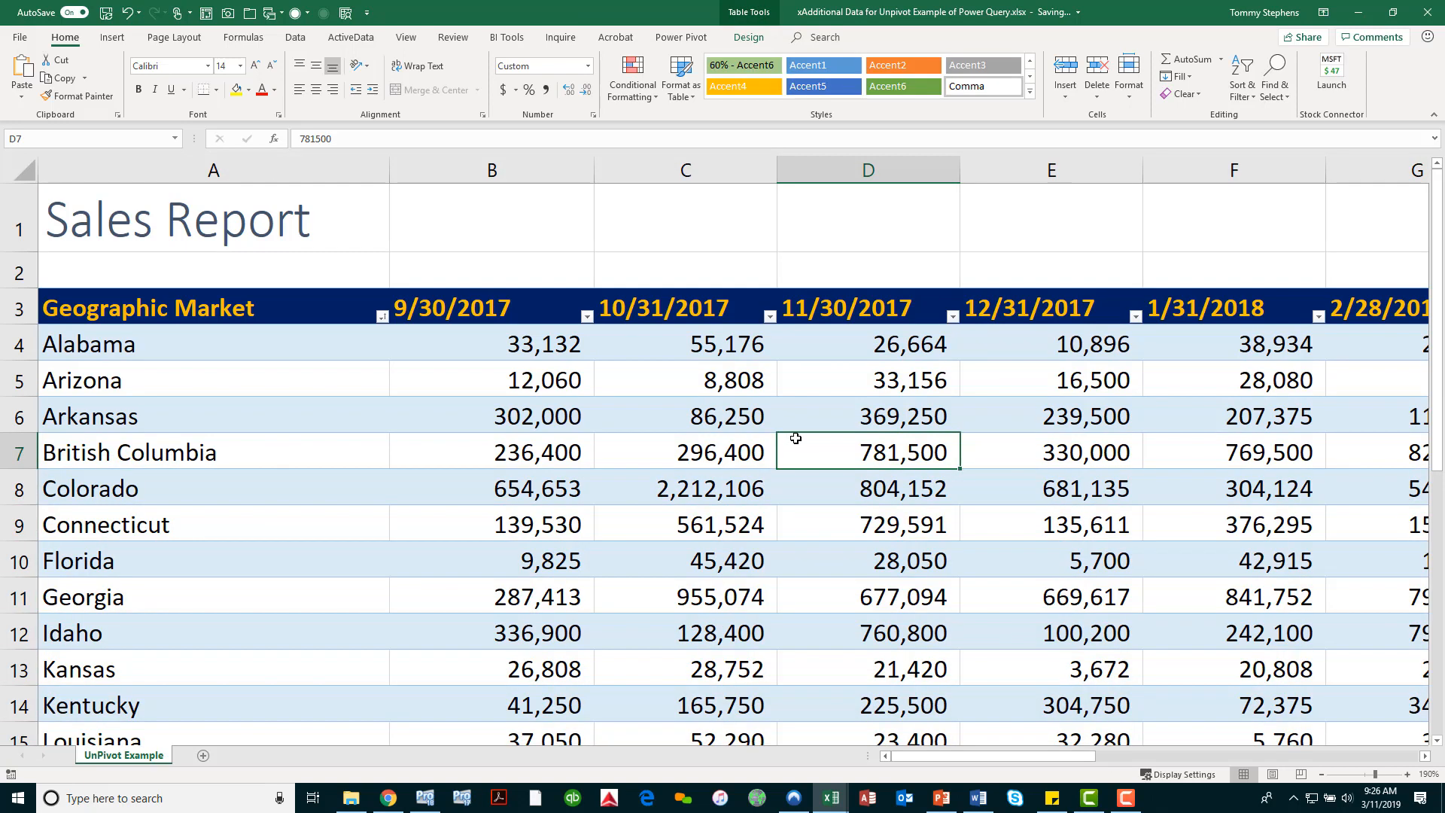
# Examine the full sales table across all markets, months and the Grand Total column, along with the available table styles.
pyautogui.scroll(-4, 826, 419)
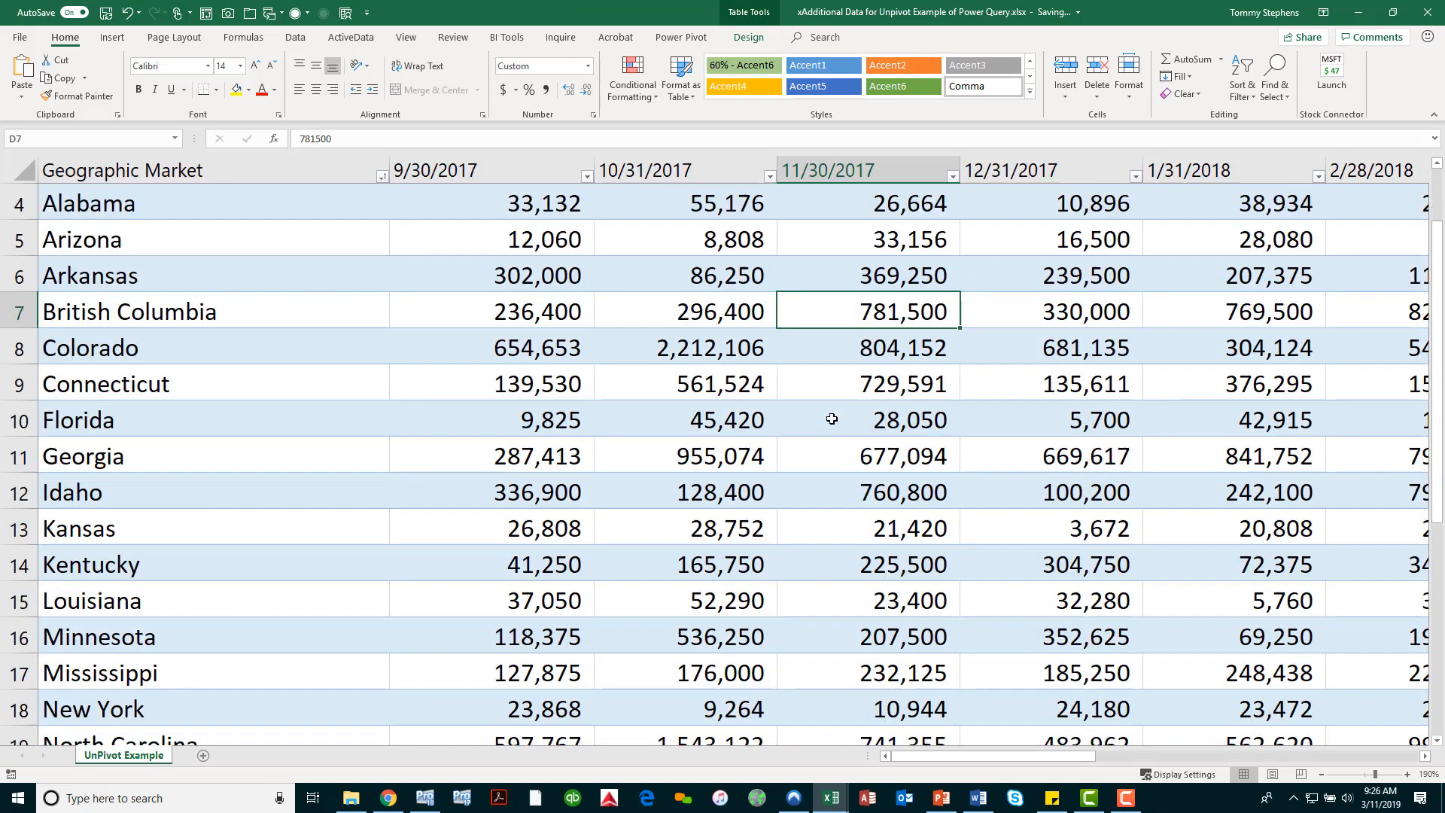
pyautogui.scroll(-3, 831, 419)
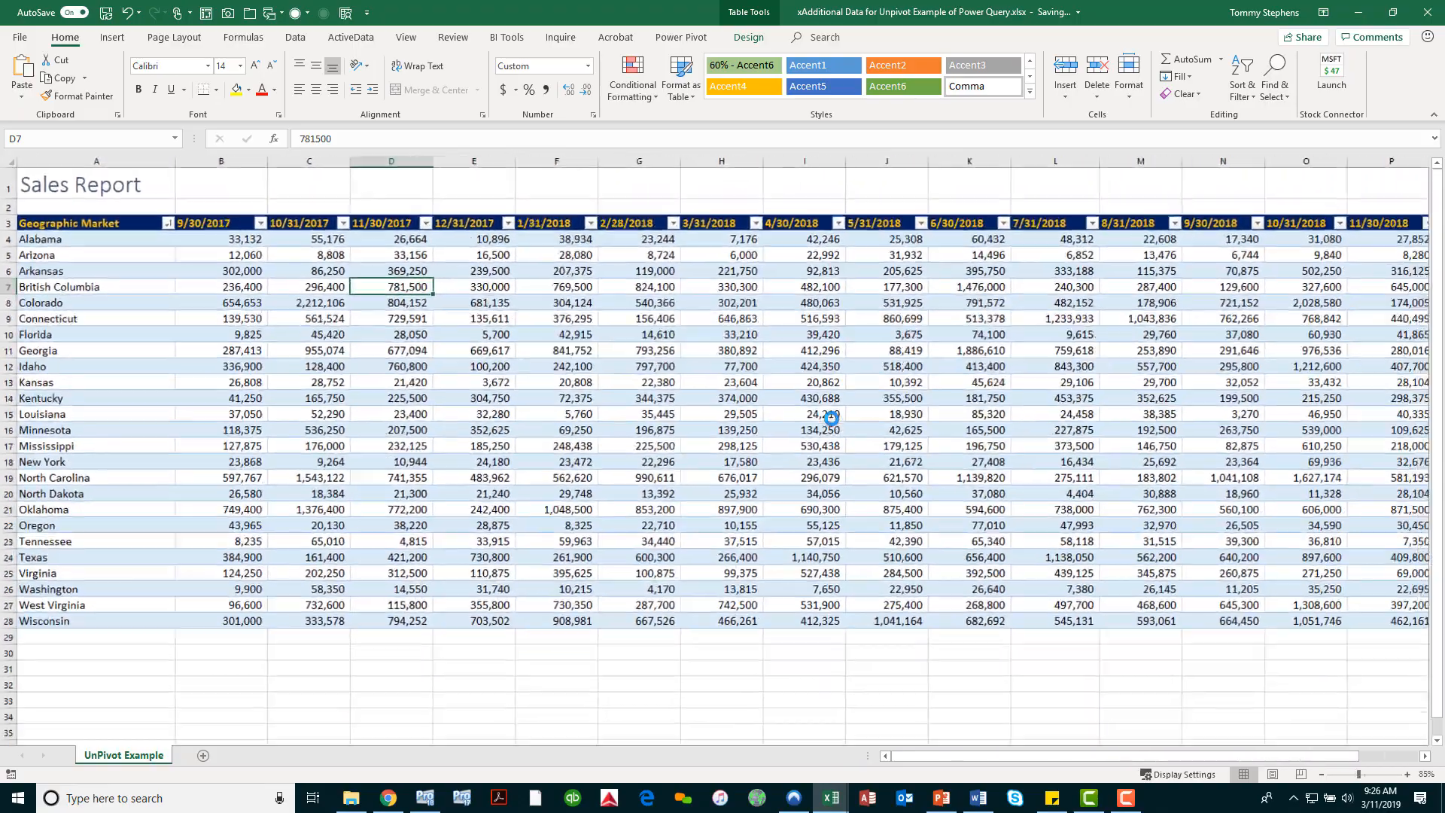
pyautogui.scroll(2, 835, 413)
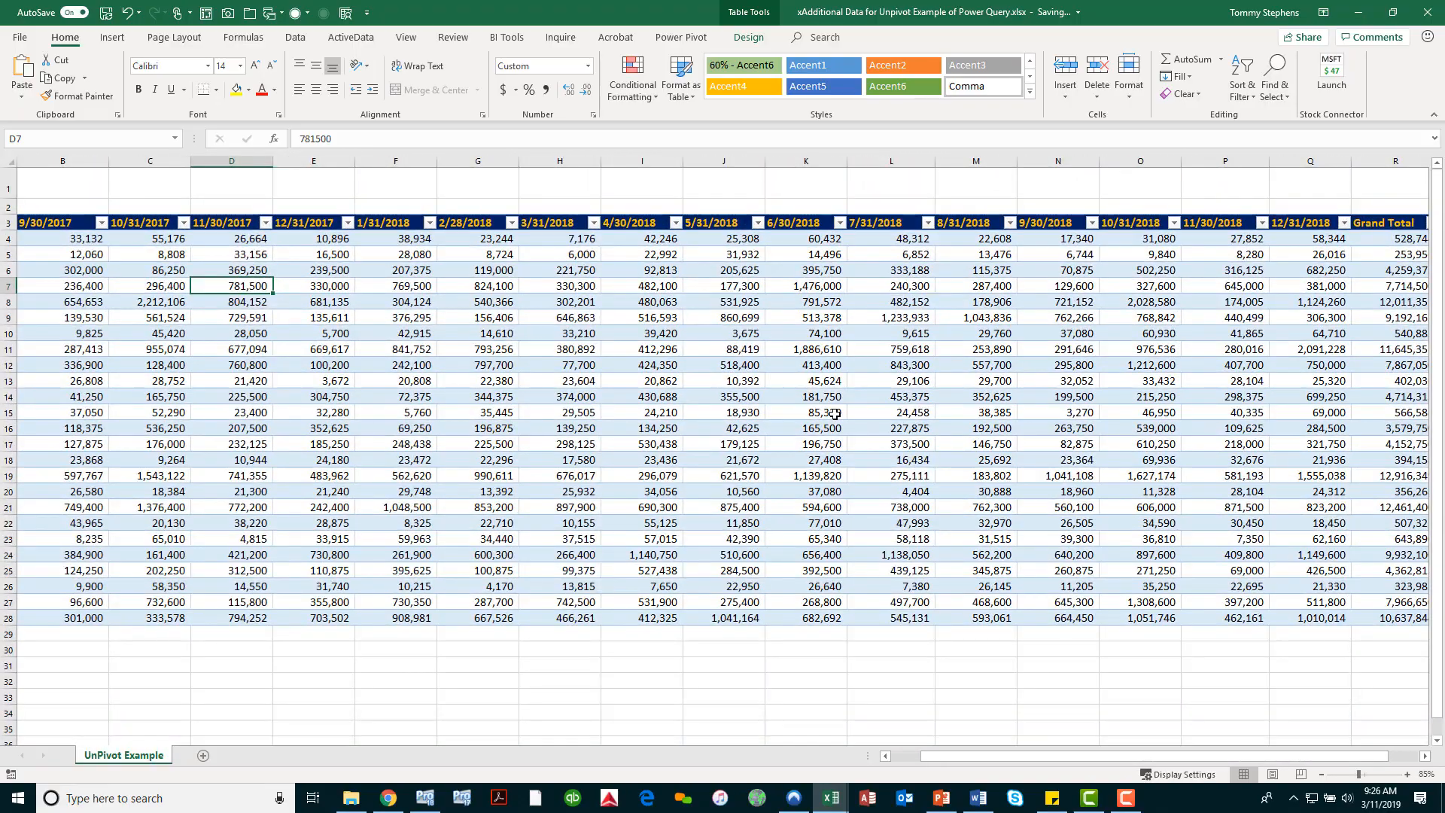
pyautogui.moveTo(938, 758); pyautogui.dragTo(911, 758)
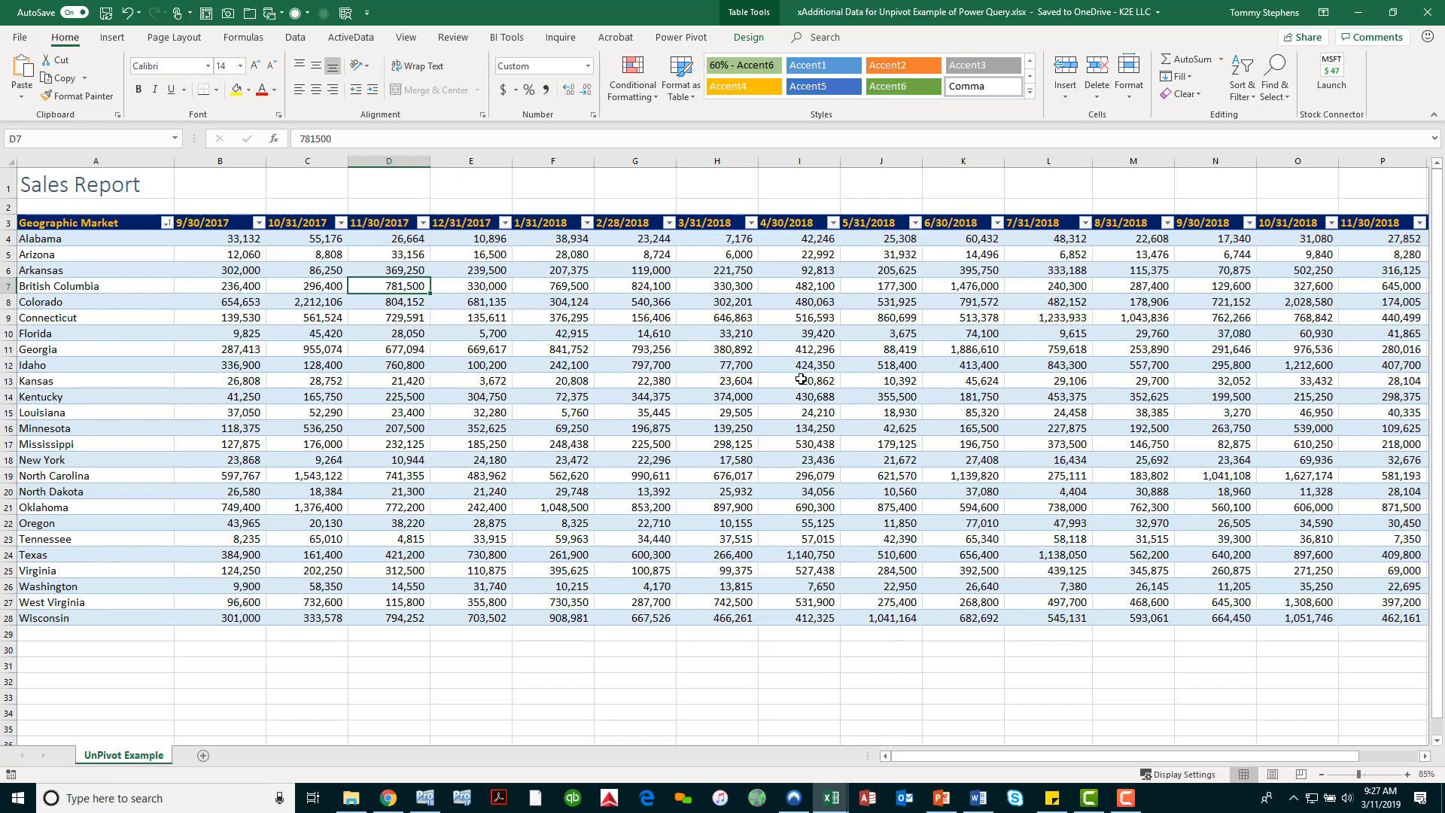
pyautogui.click(662, 398)
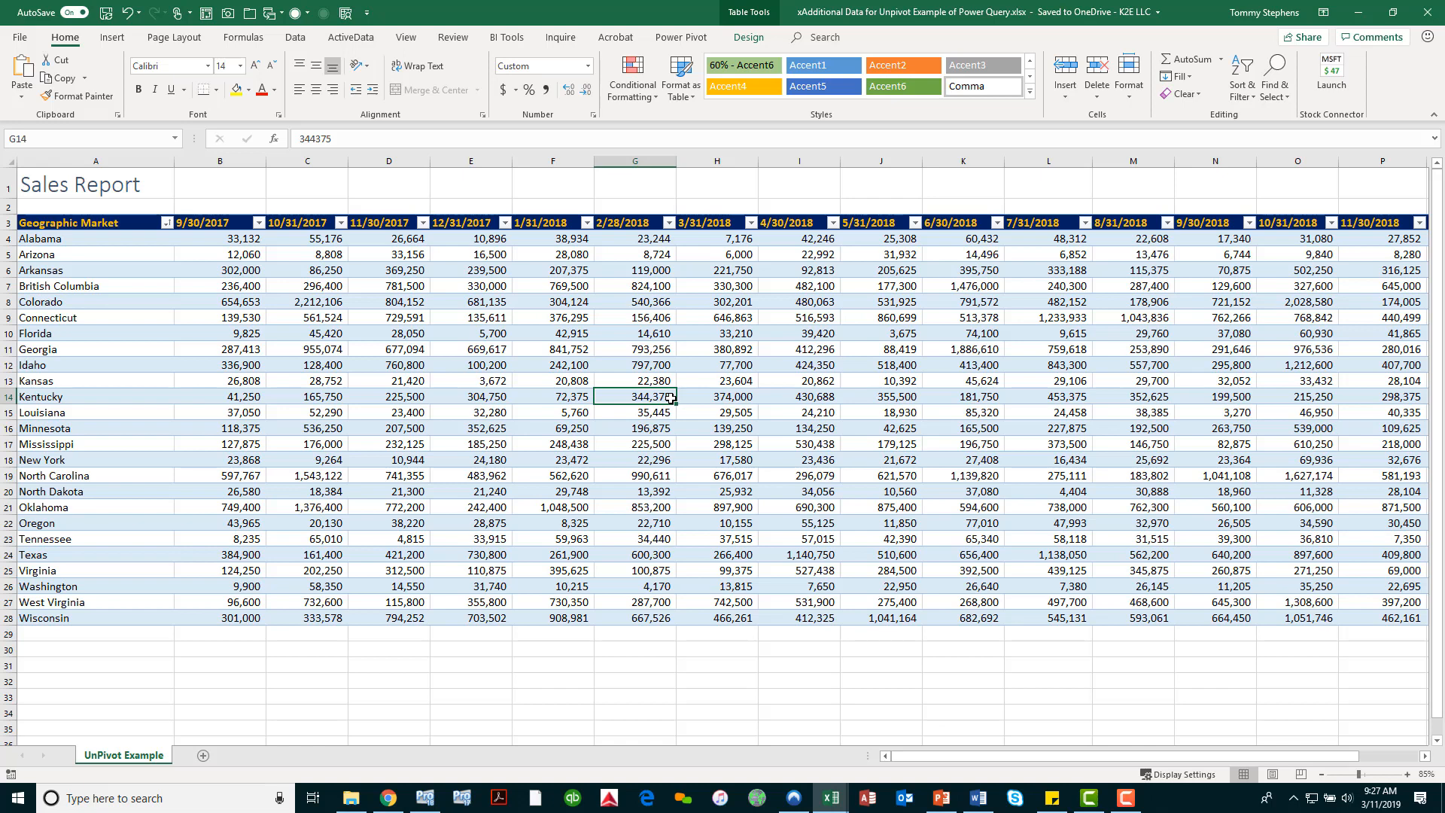
pyautogui.click(509, 364)
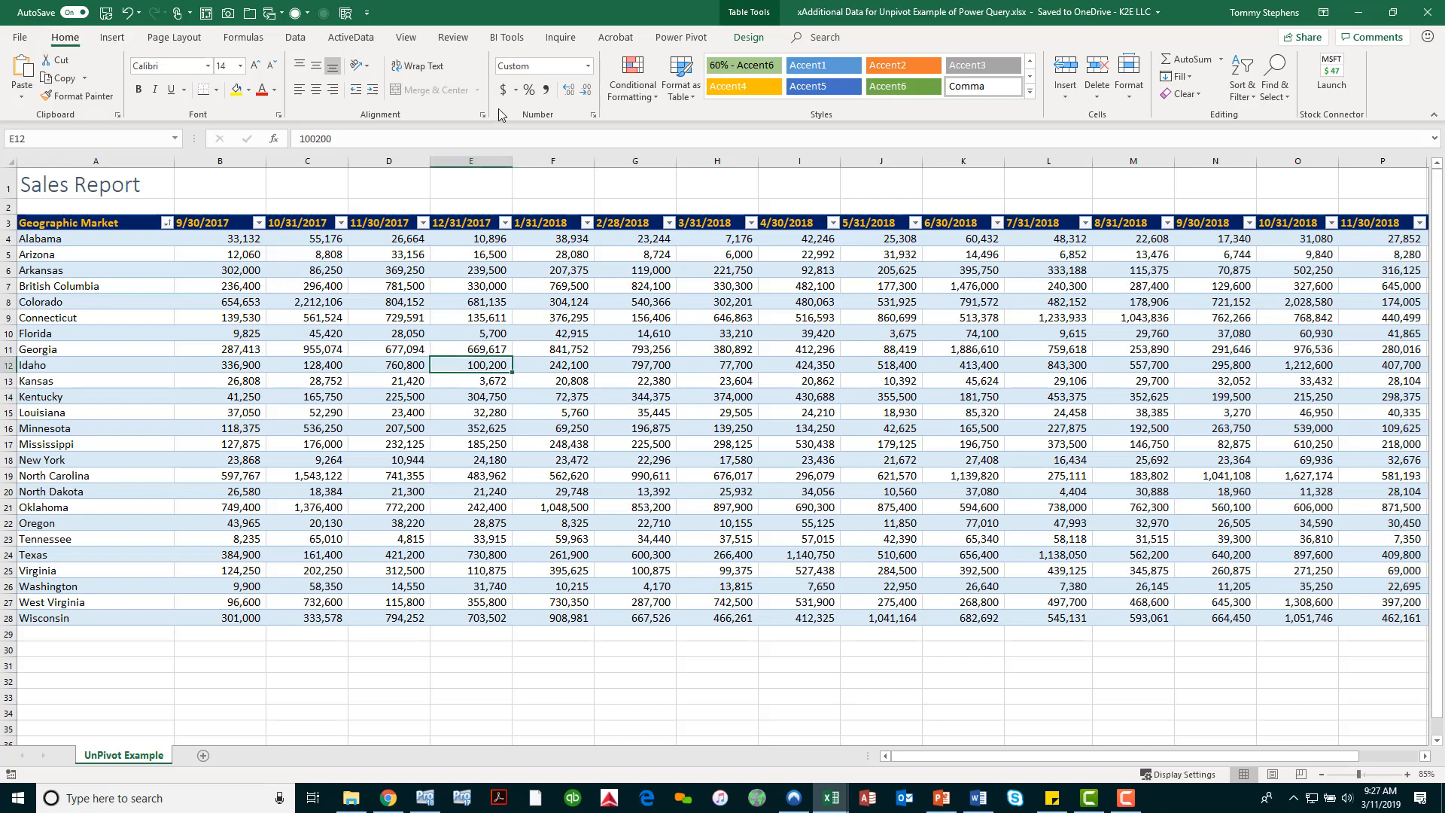
pyautogui.click(685, 95)
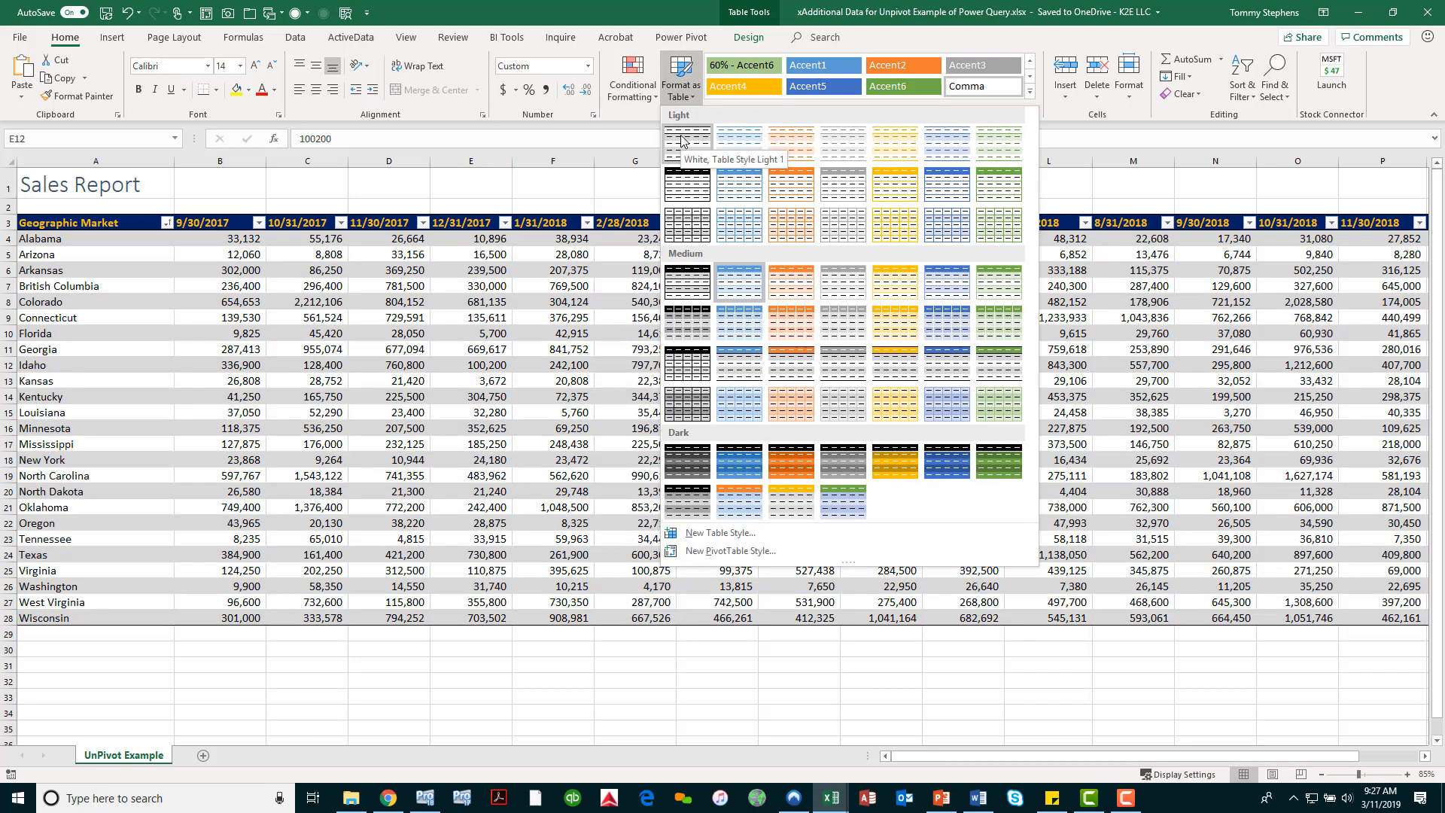
pyautogui.click(527, 118)
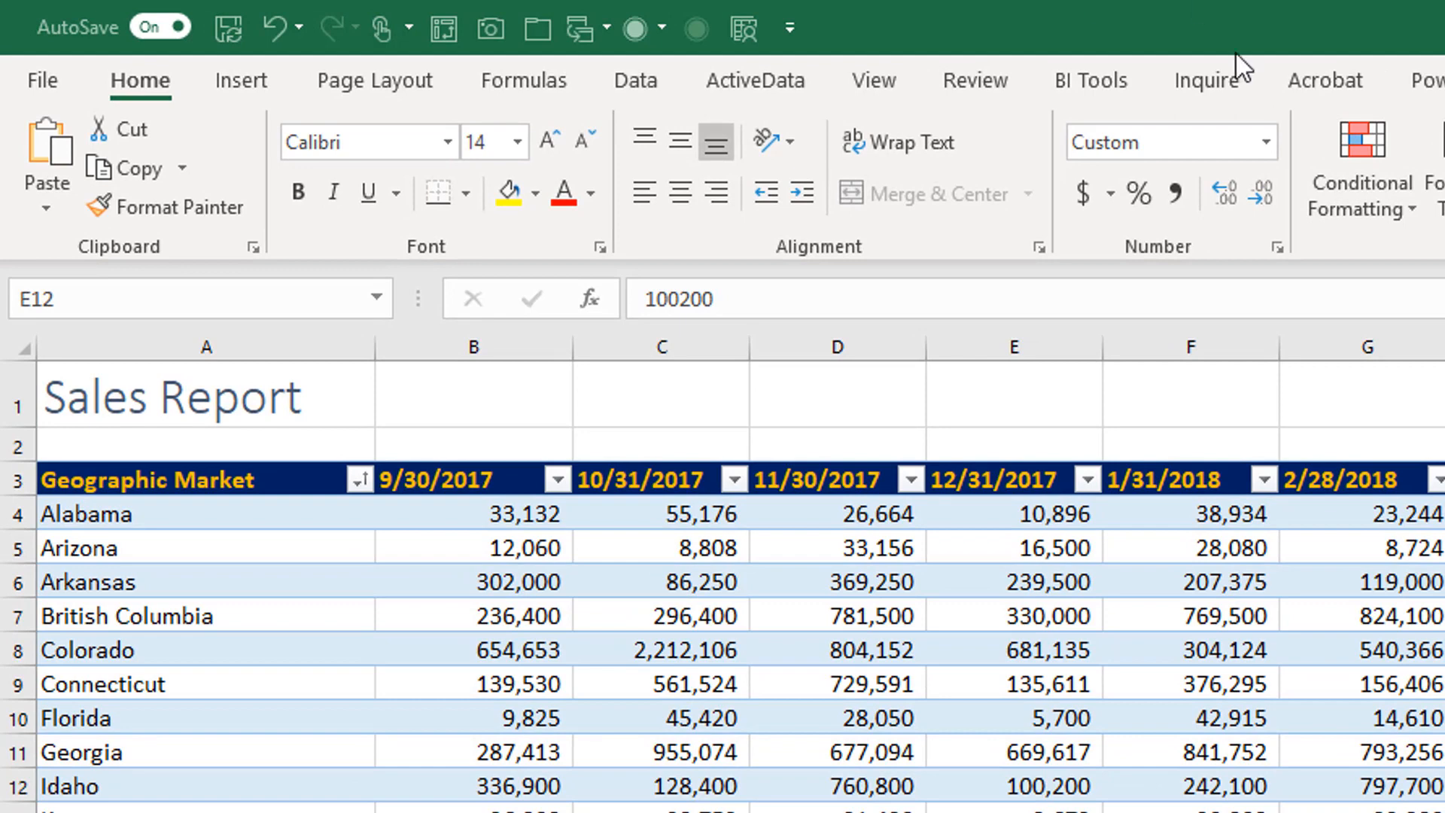
# Load the sales table into the Power Query Editor as a From Table/Range data source.
pyautogui.click(638, 85)
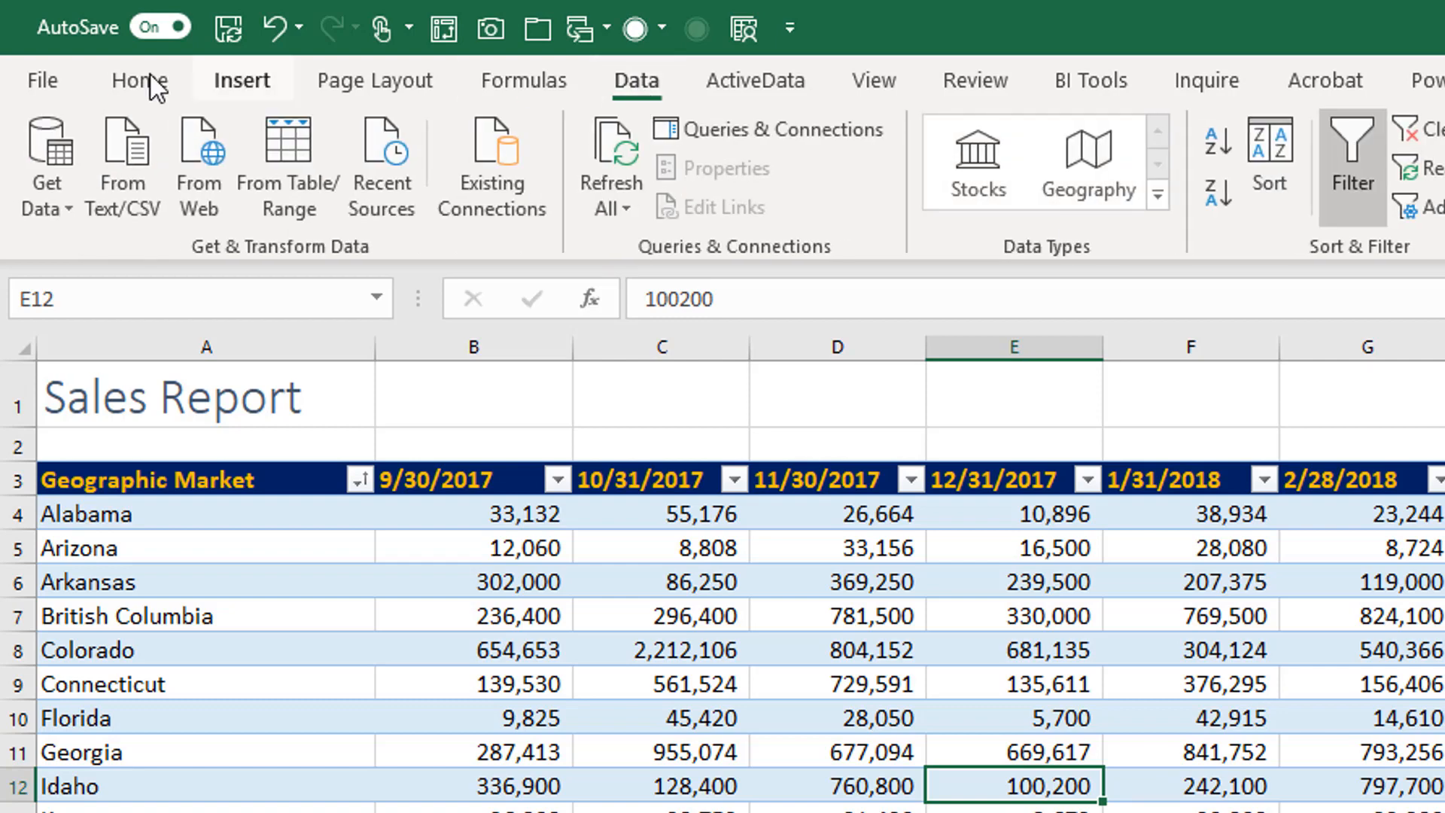
pyautogui.click(54, 195)
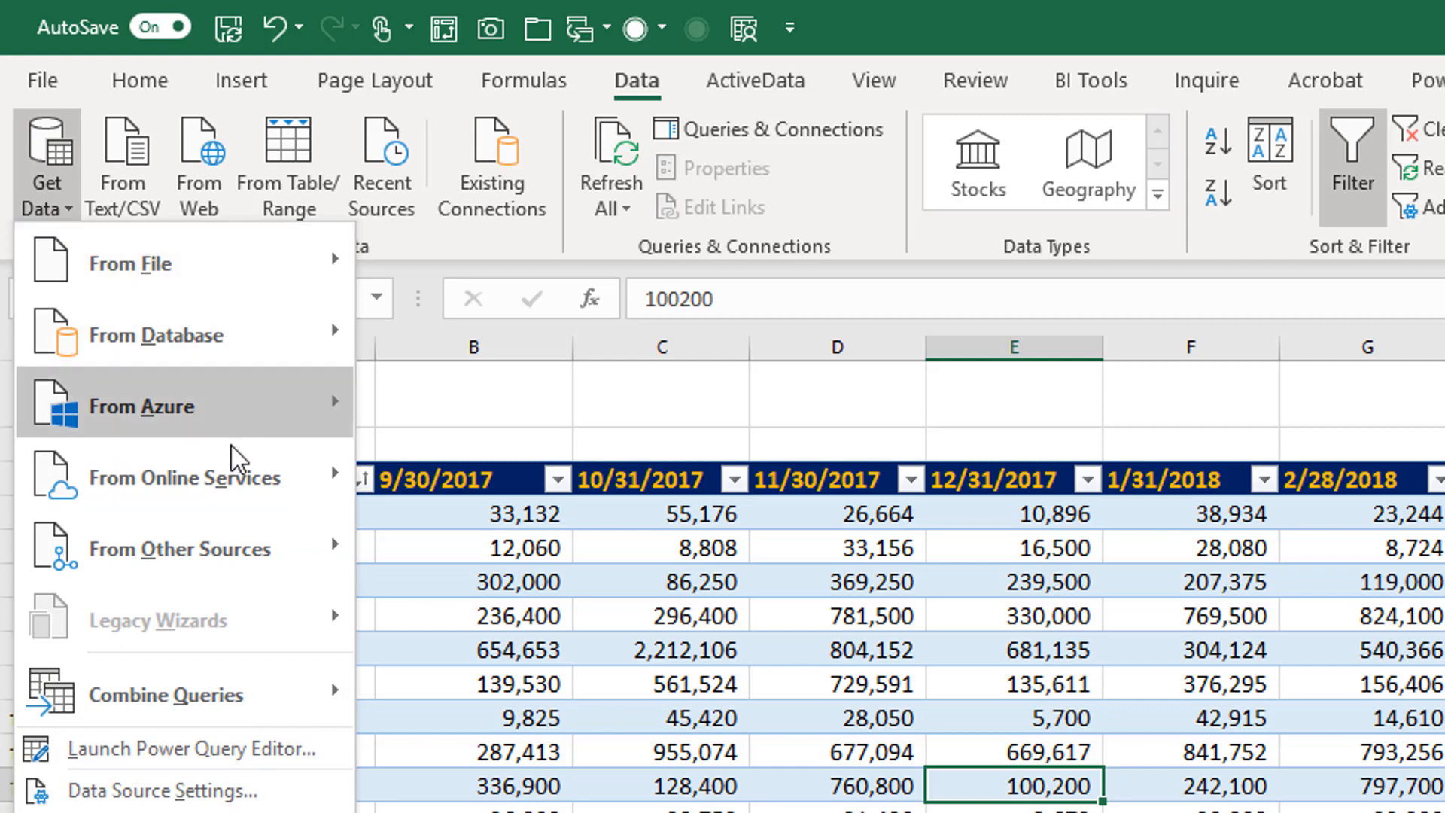
pyautogui.moveTo(194, 549)
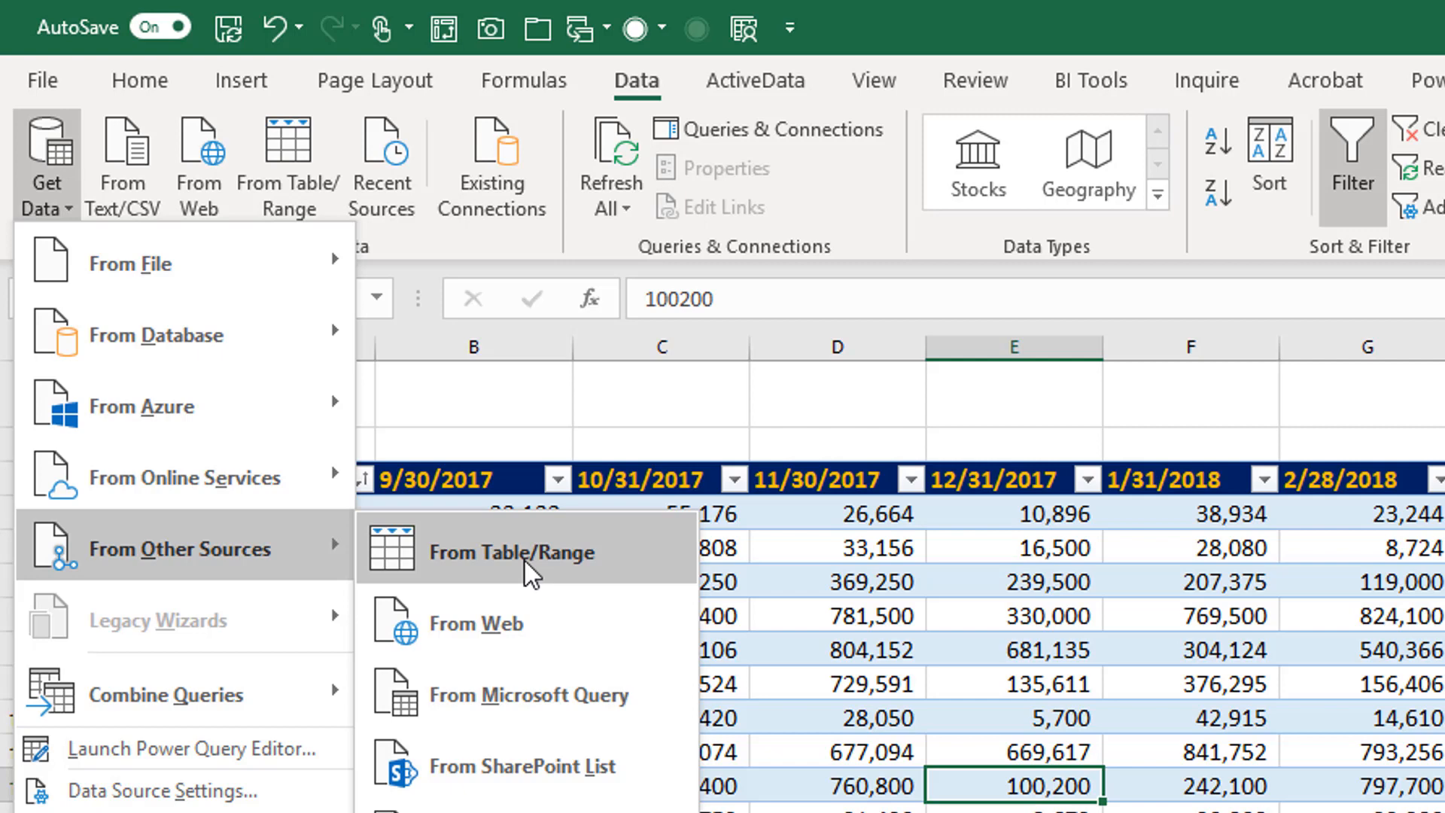
pyautogui.click(598, 557)
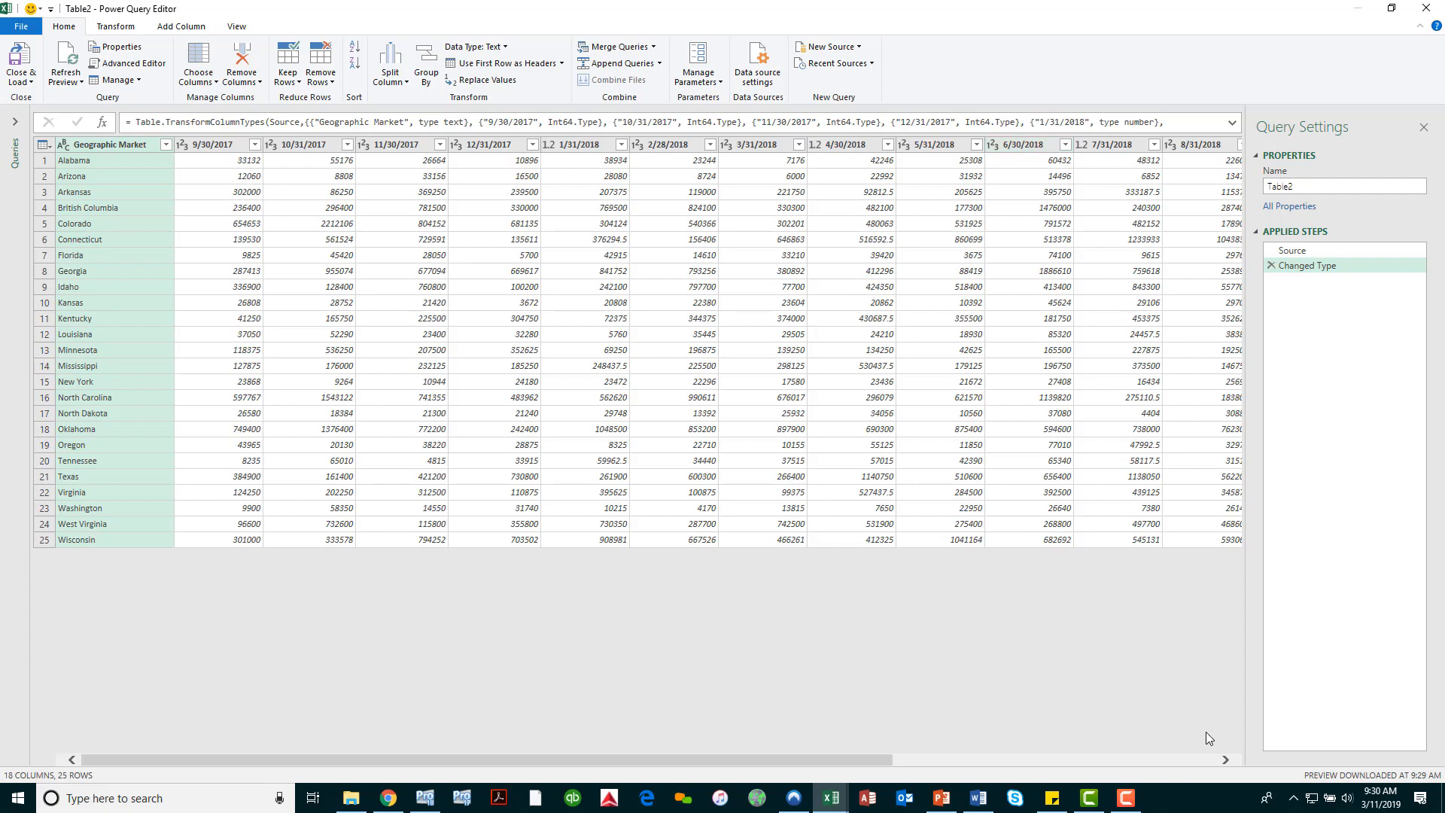
# Remove the Grand Total column from the query.
pyautogui.click(1201, 760)
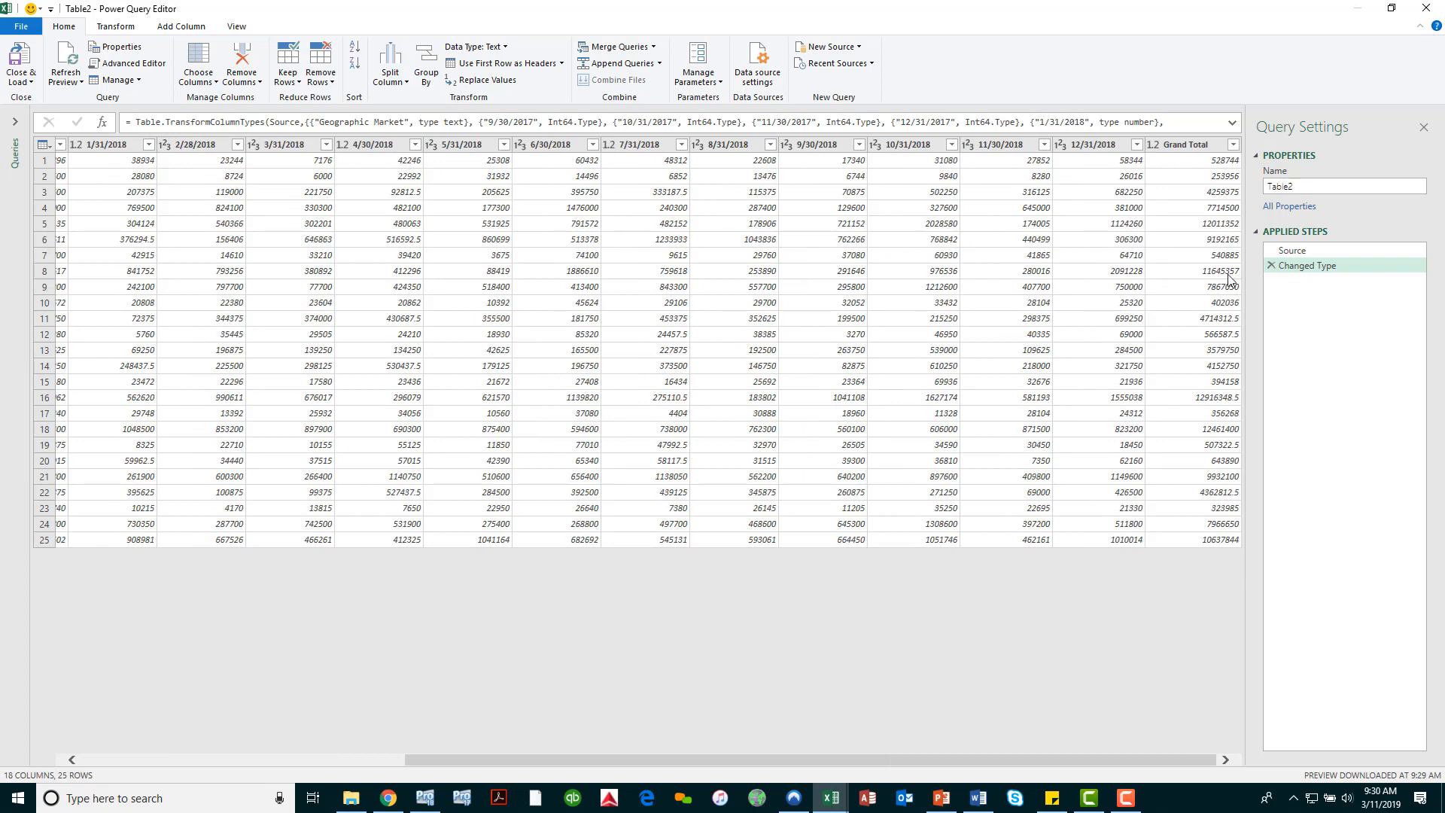
pyautogui.click(1195, 147)
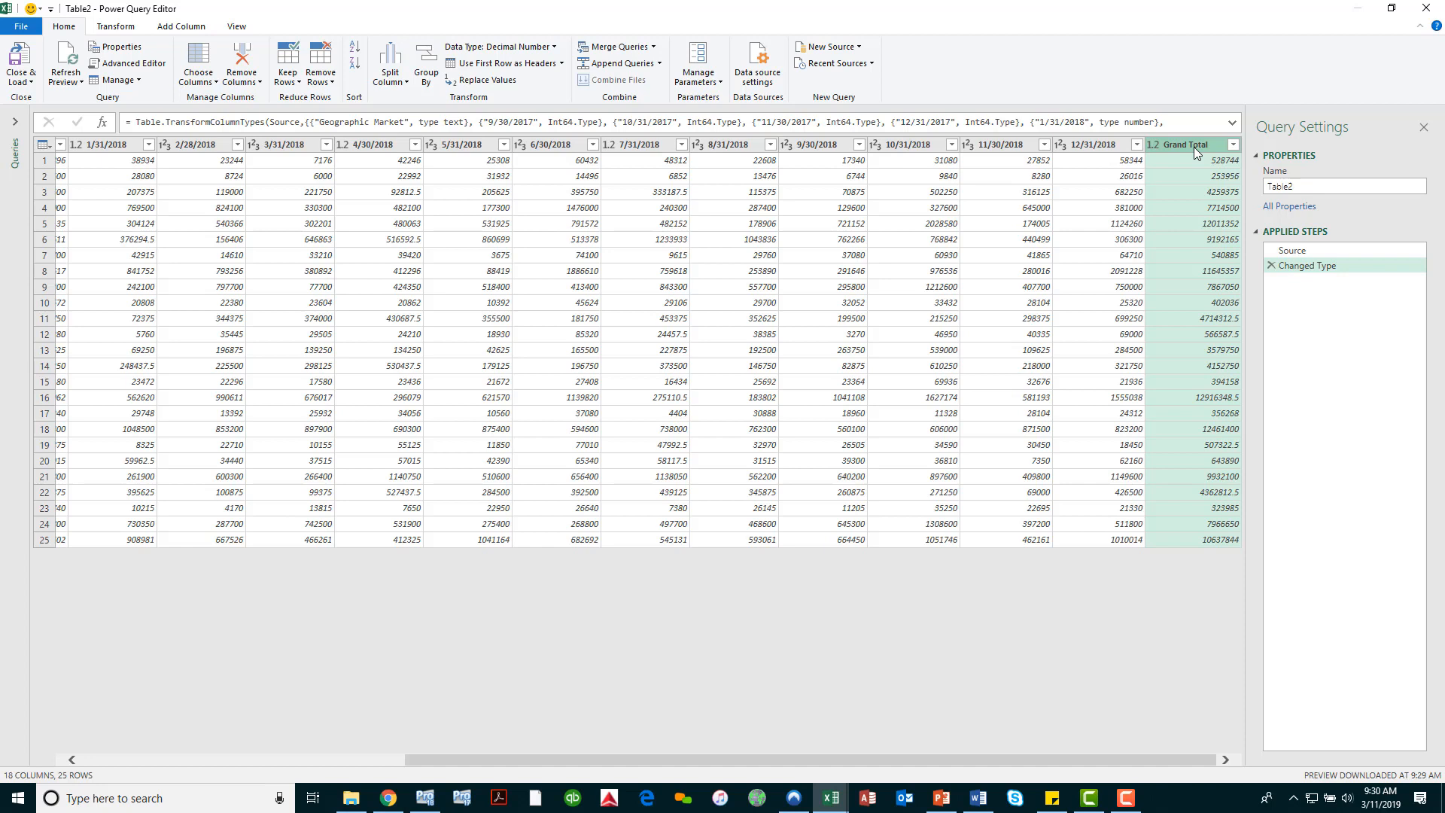
pyautogui.click(242, 65)
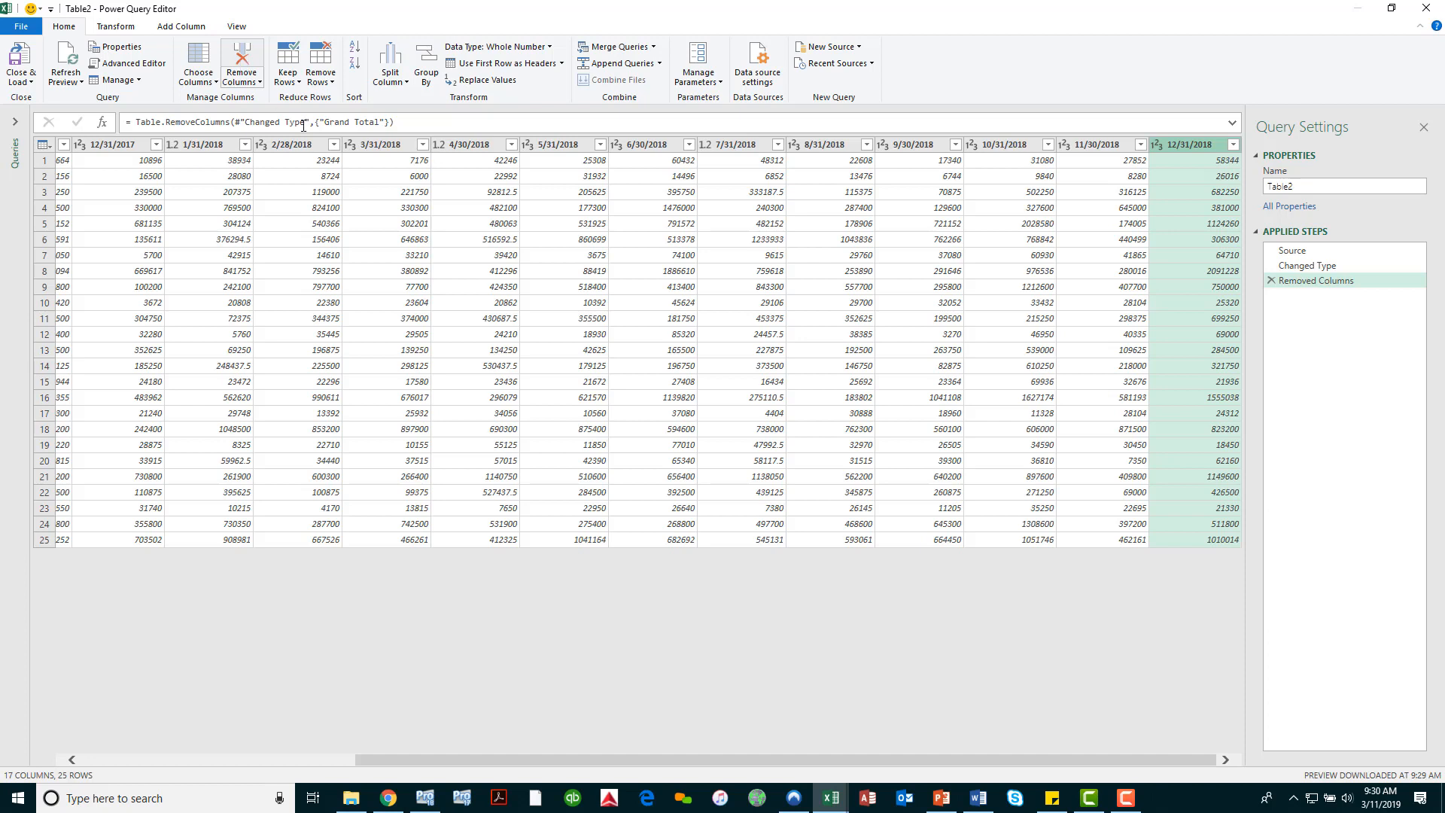
pyautogui.moveTo(409, 755); pyautogui.dragTo(105, 752)
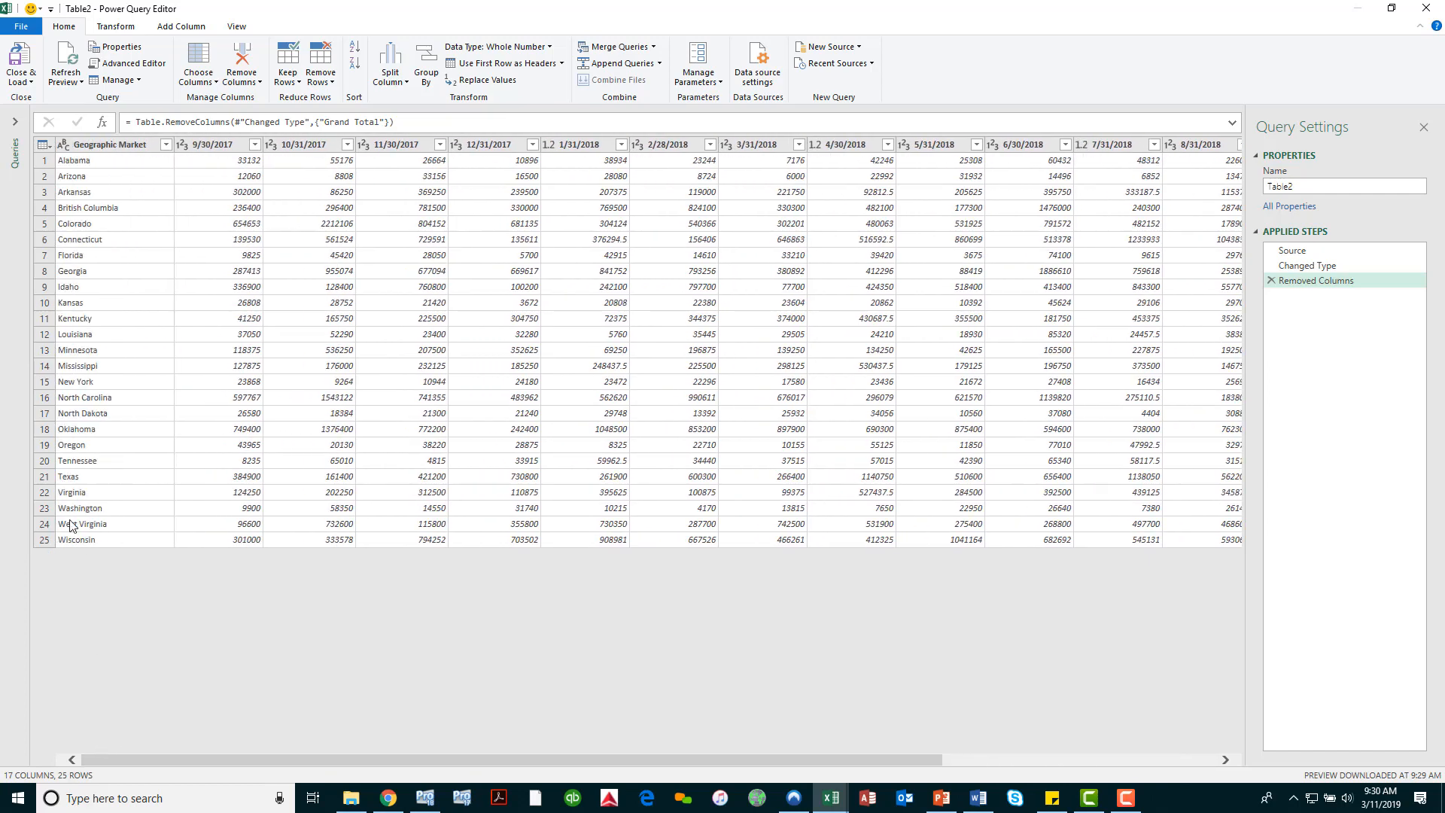
pyautogui.click(43, 539)
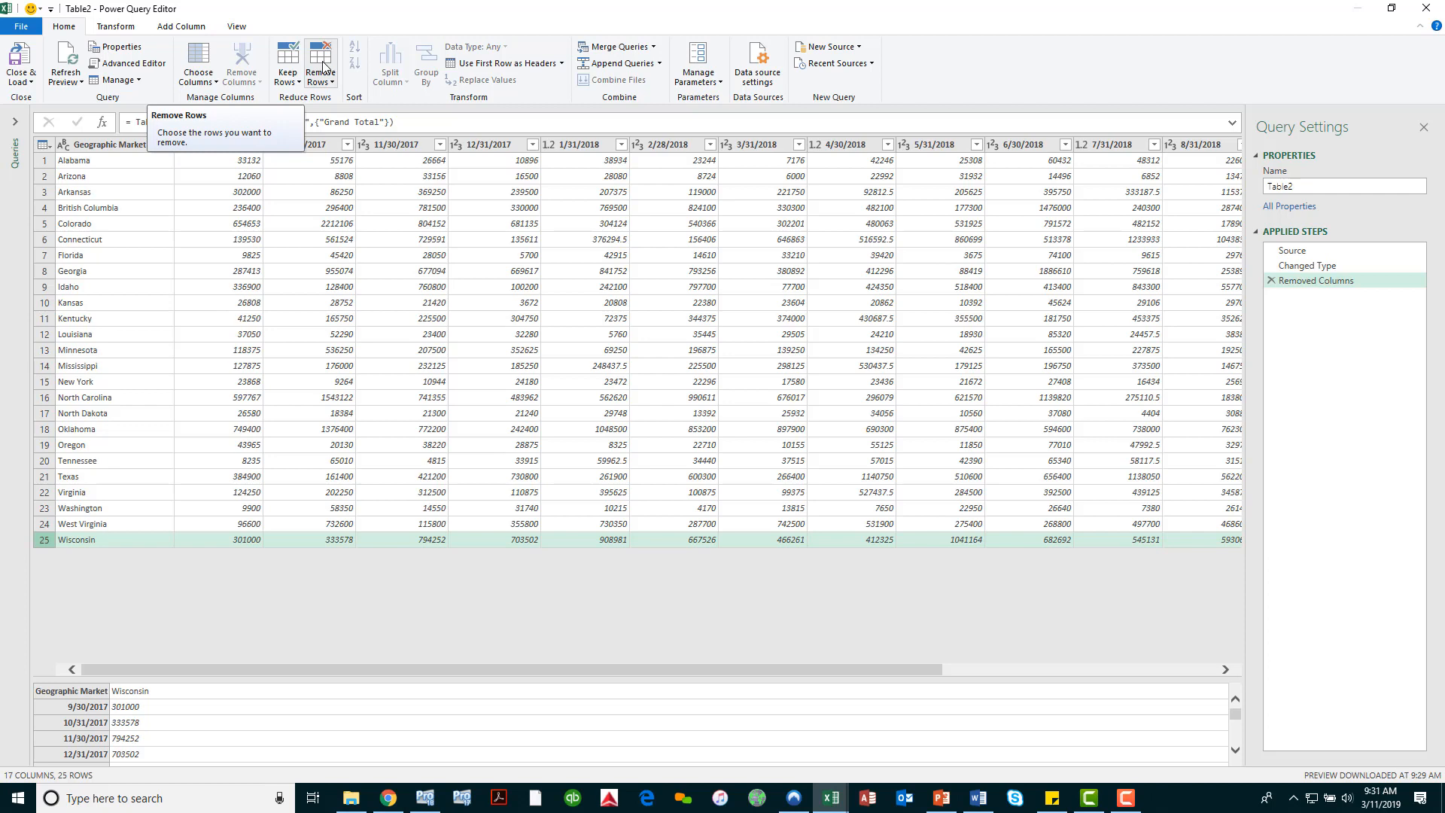
pyautogui.click(457, 276)
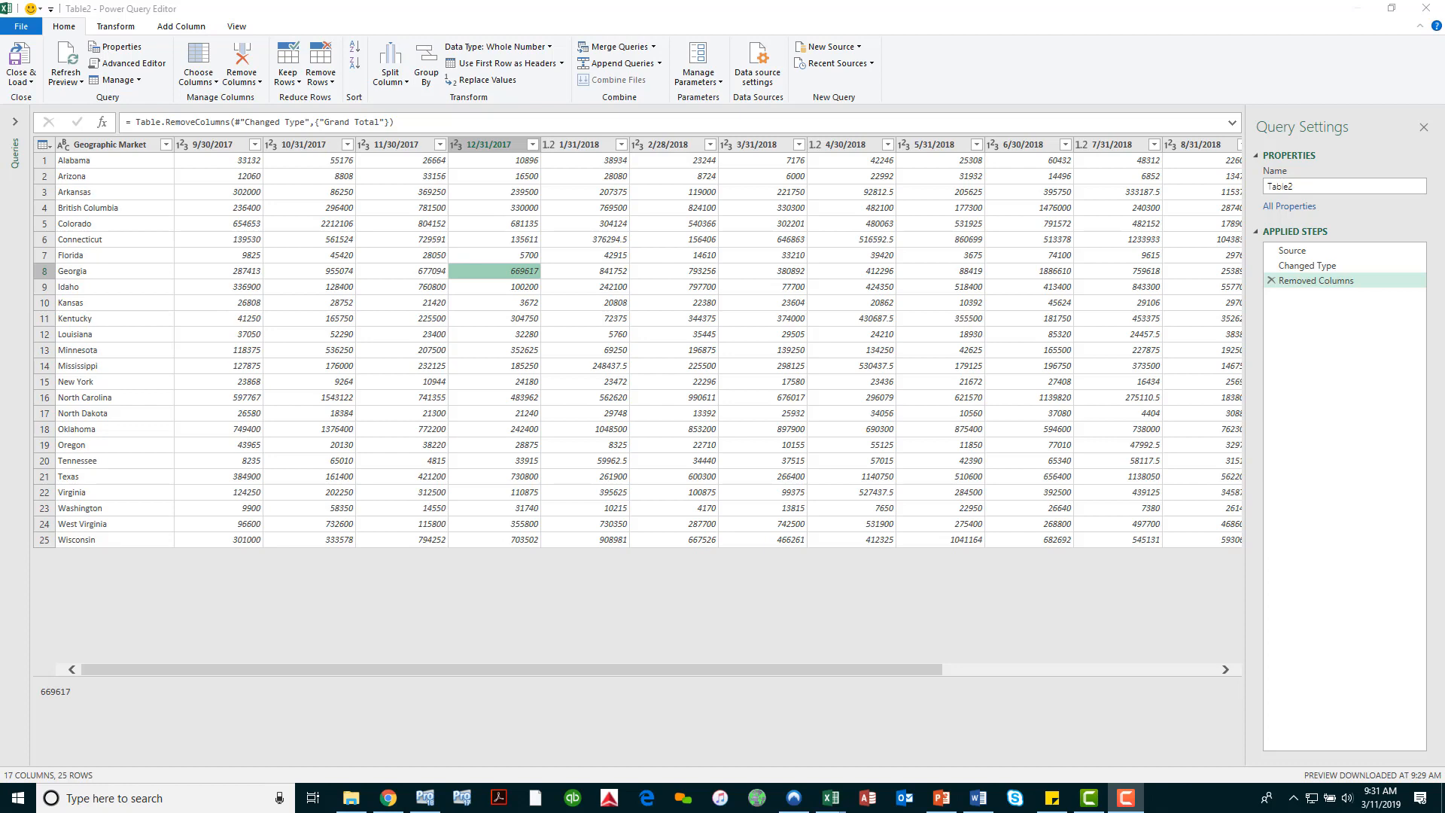
# Unpivot all the month columns from 9/30/2017 through 12/31/2018 into attribute-value pairs.
pyautogui.click(230, 145)
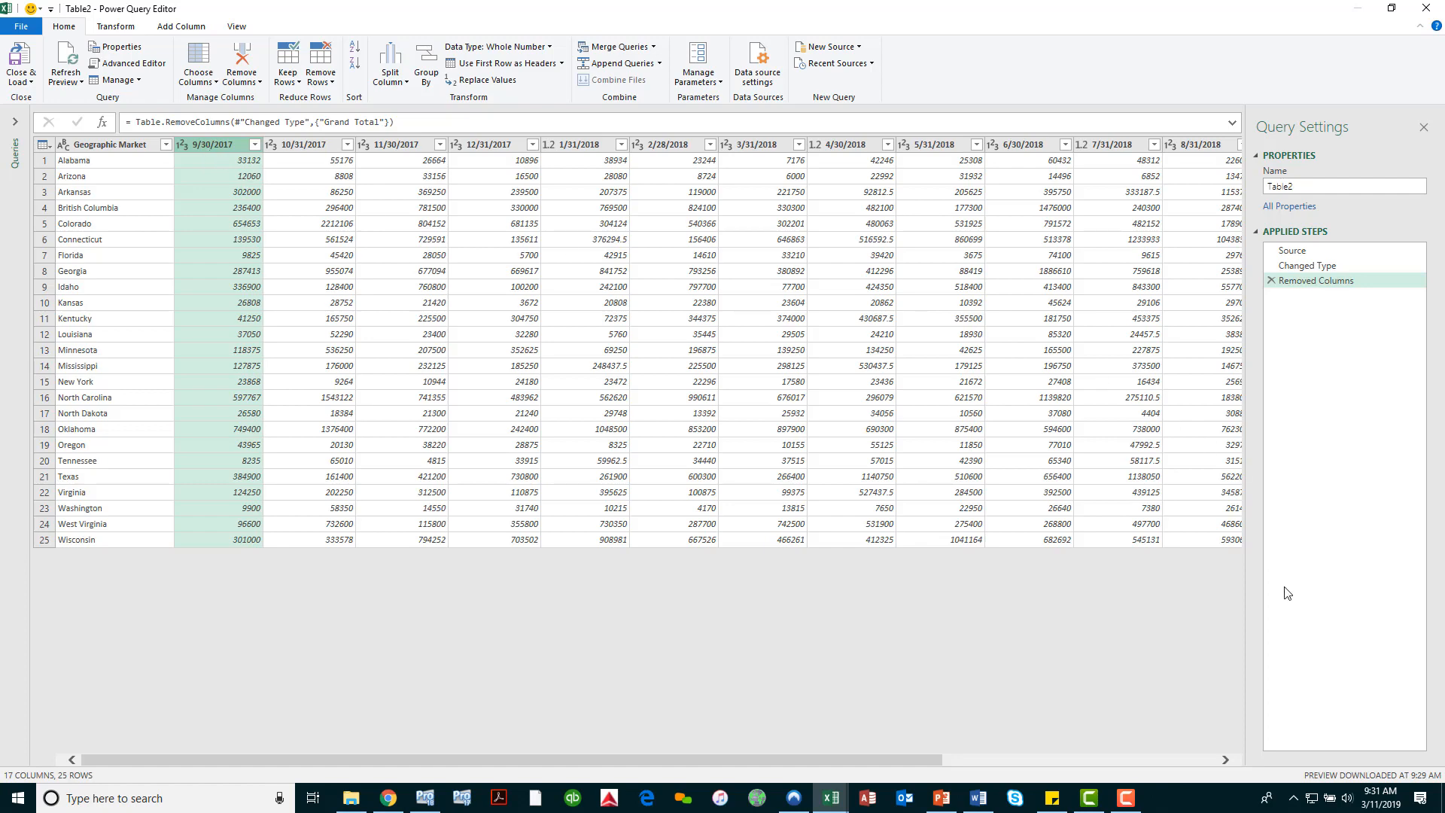
pyautogui.click(1206, 759)
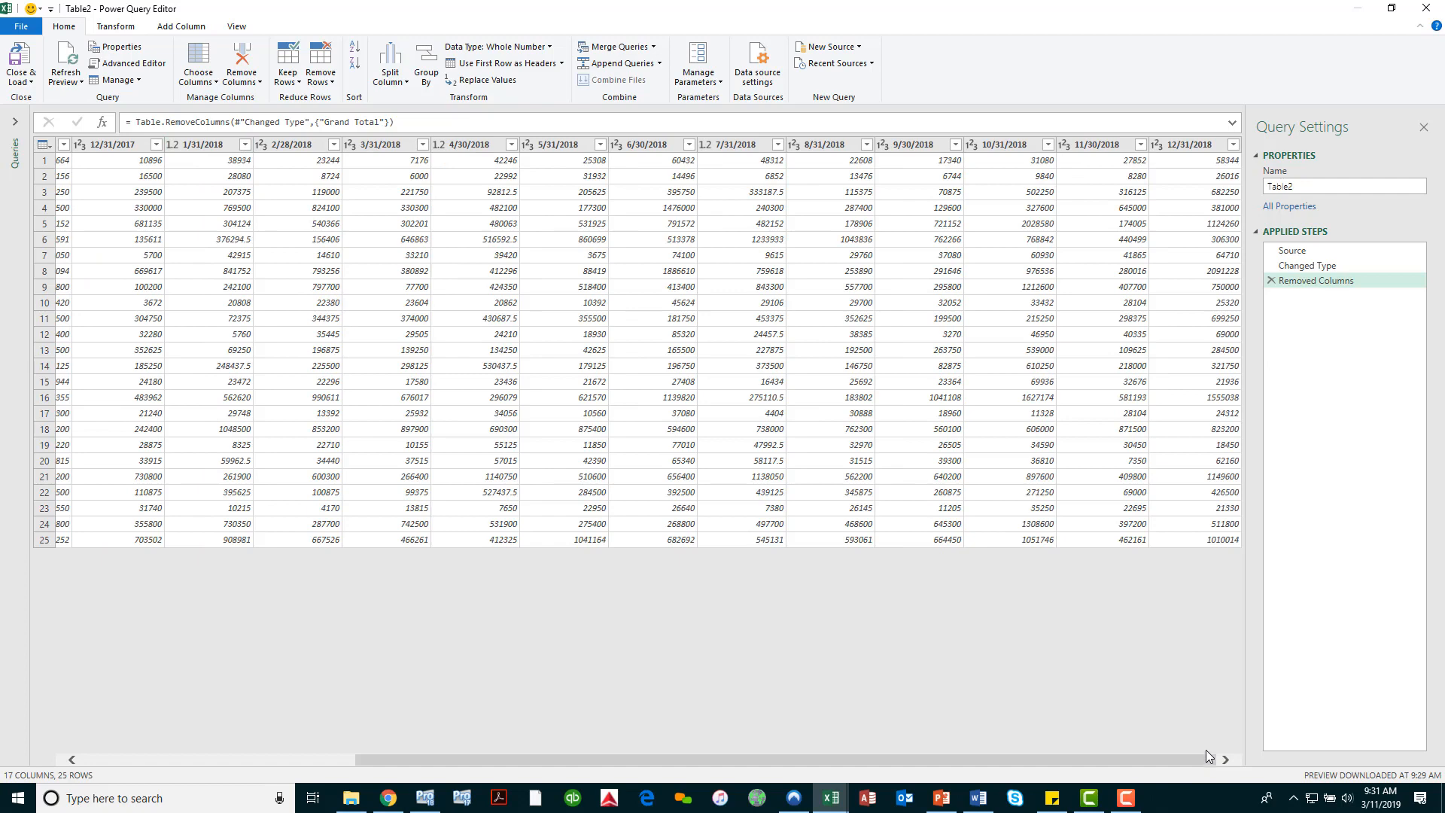
pyautogui.keyDown('shift'); pyautogui.click(1190, 145); pyautogui.keyUp('shift')
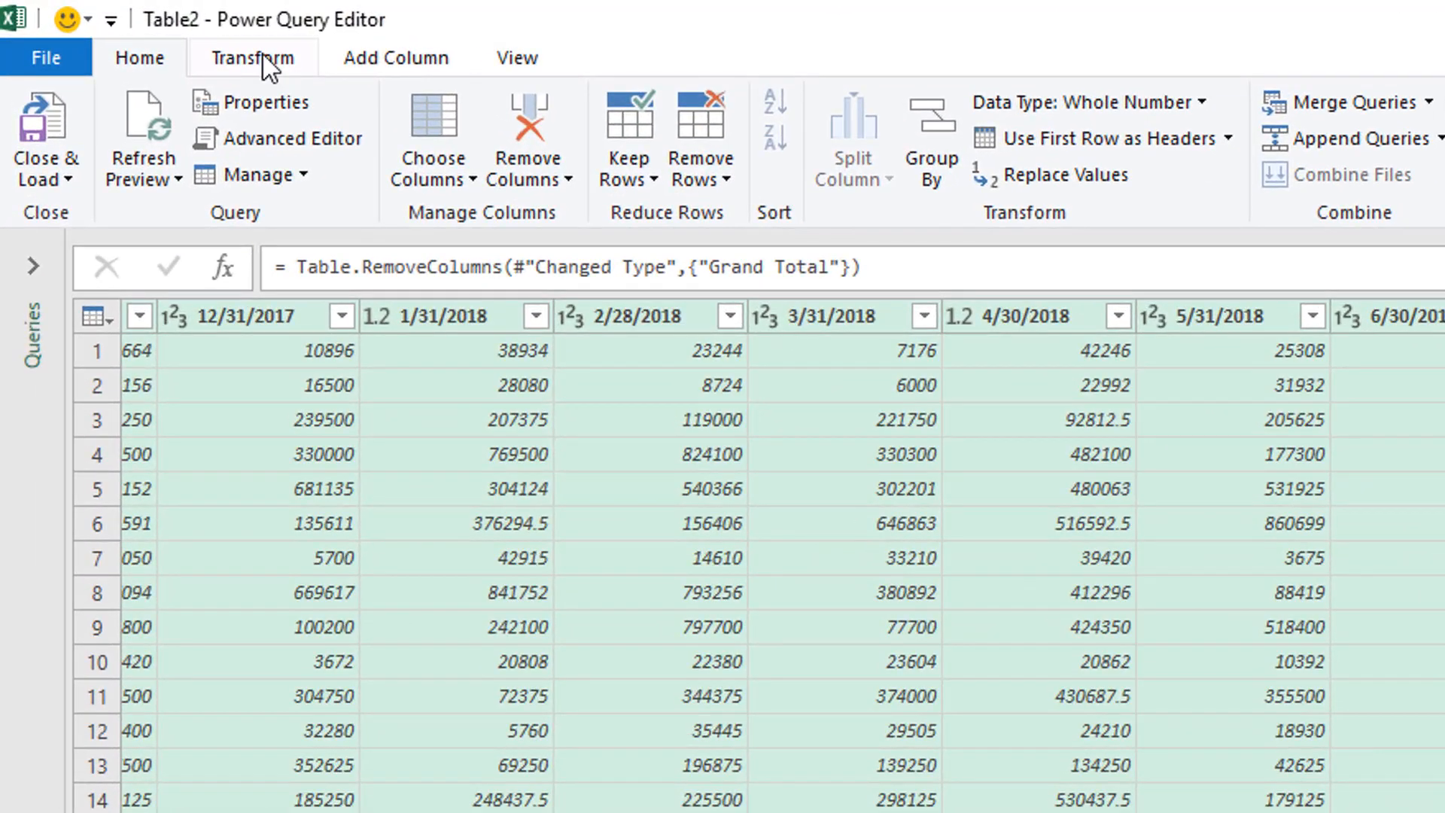
pyautogui.click(267, 66)
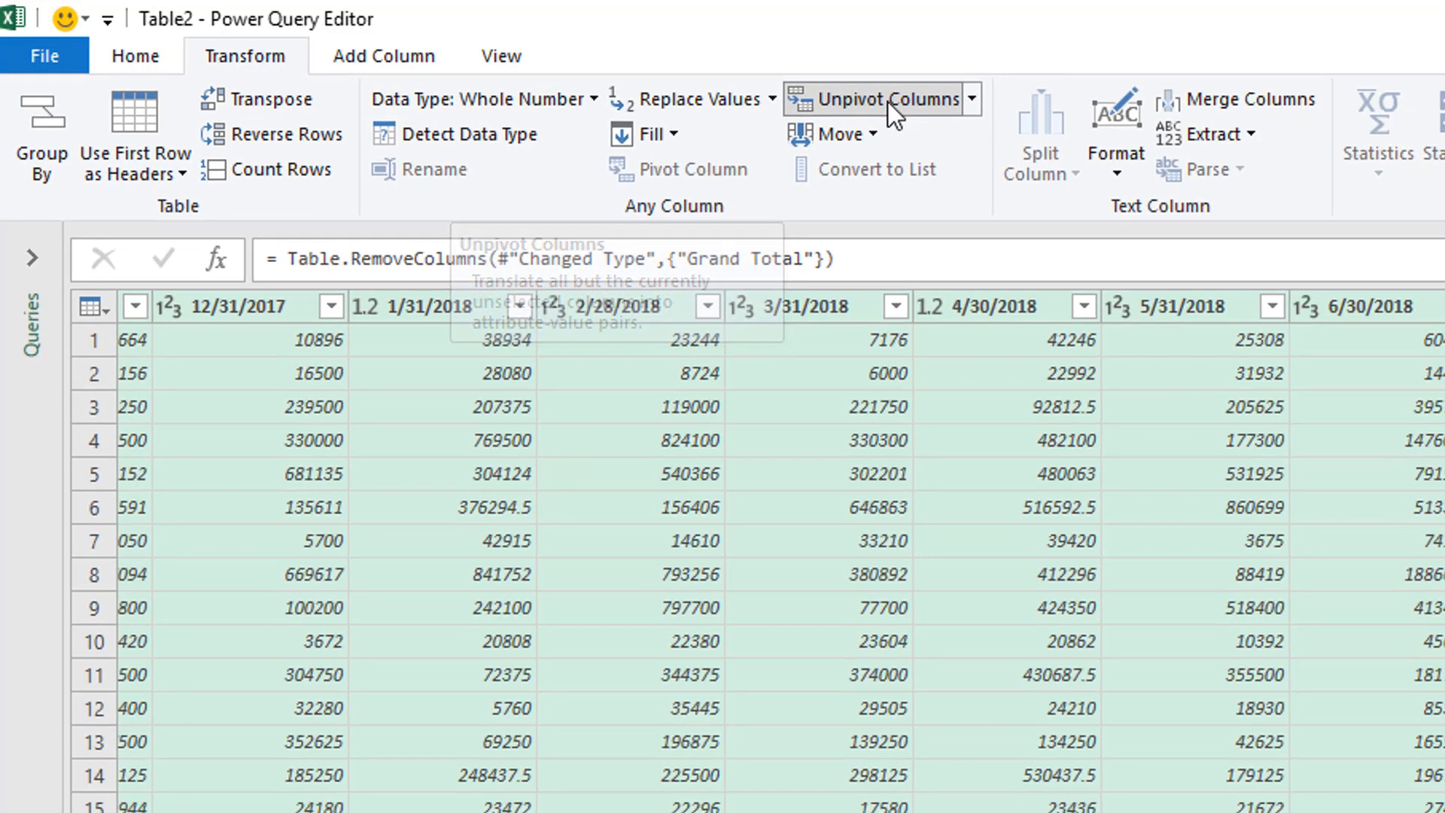
pyautogui.click(919, 105)
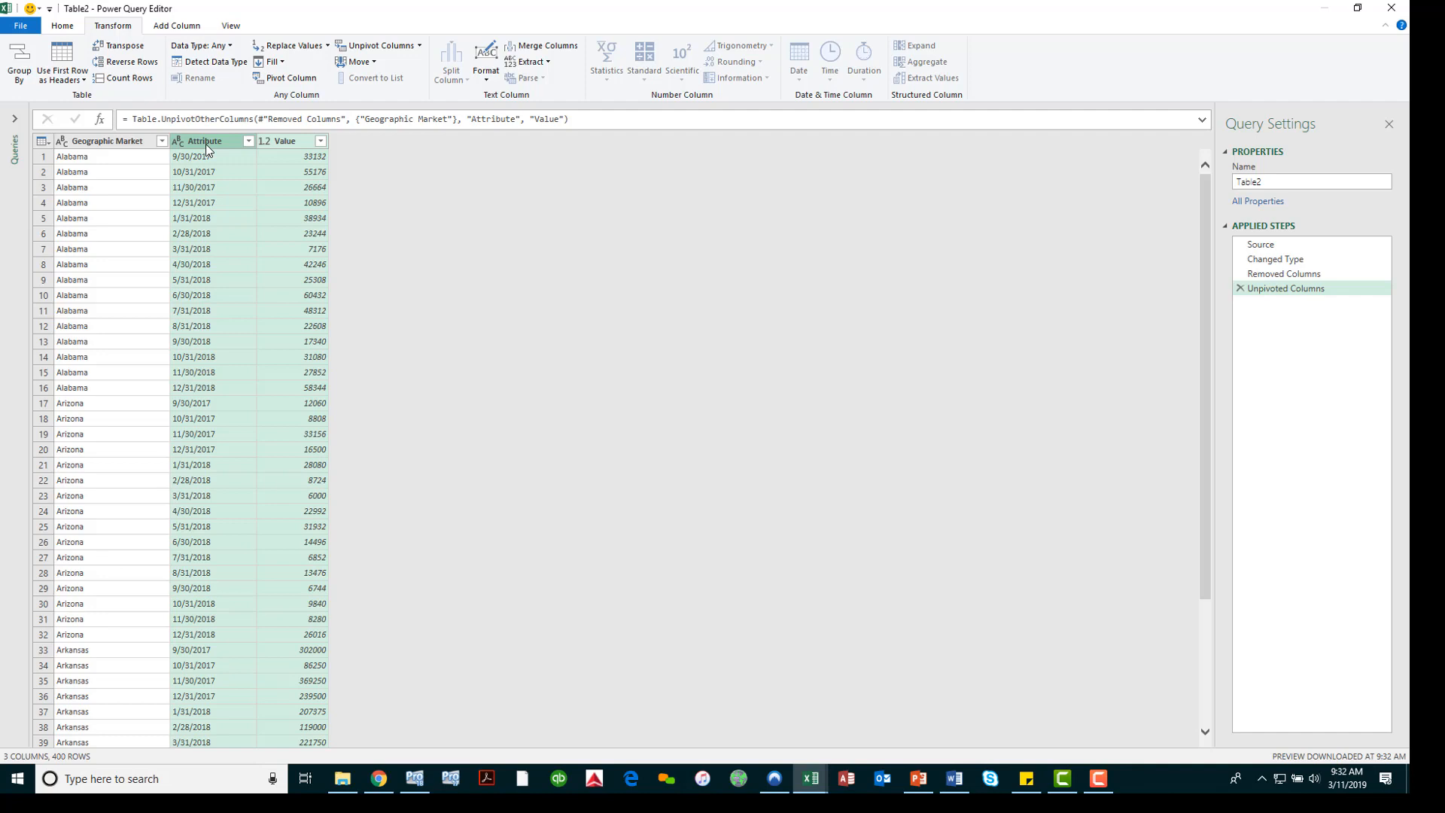
# Close the query editor and load the unpivoted data into a new worksheet.
pyautogui.click(231, 219)
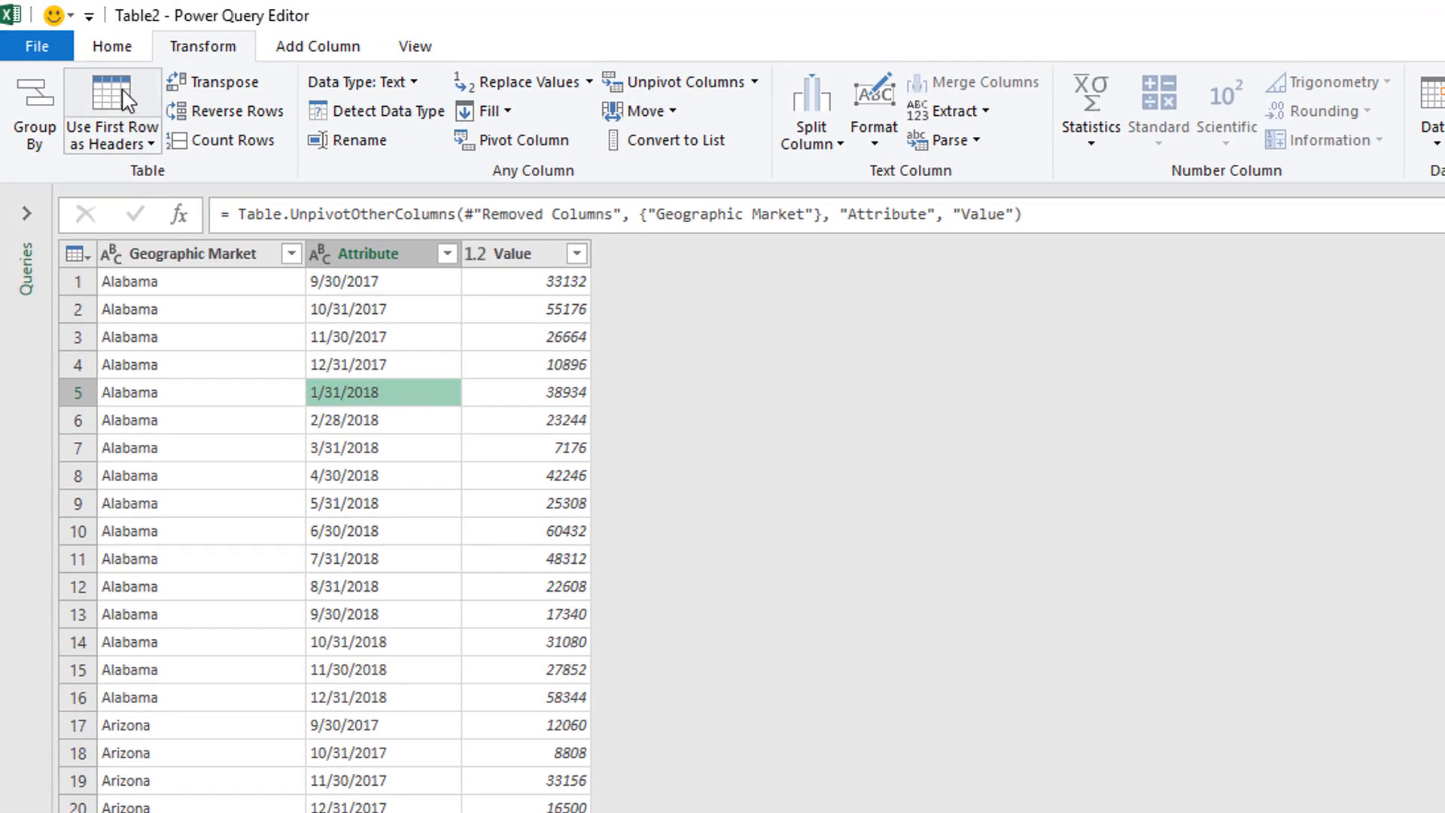
pyautogui.click(113, 46)
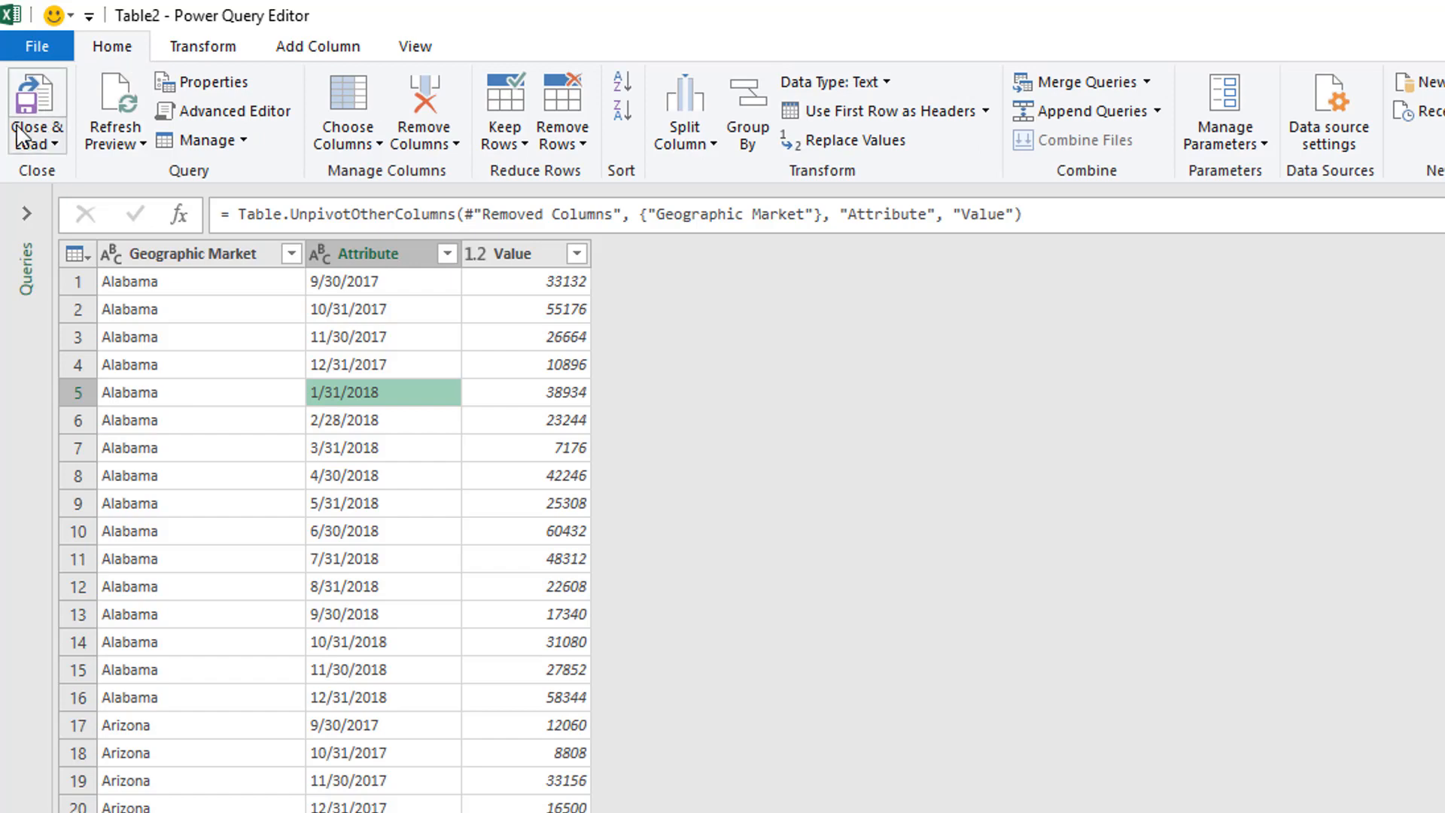
pyautogui.click(43, 105)
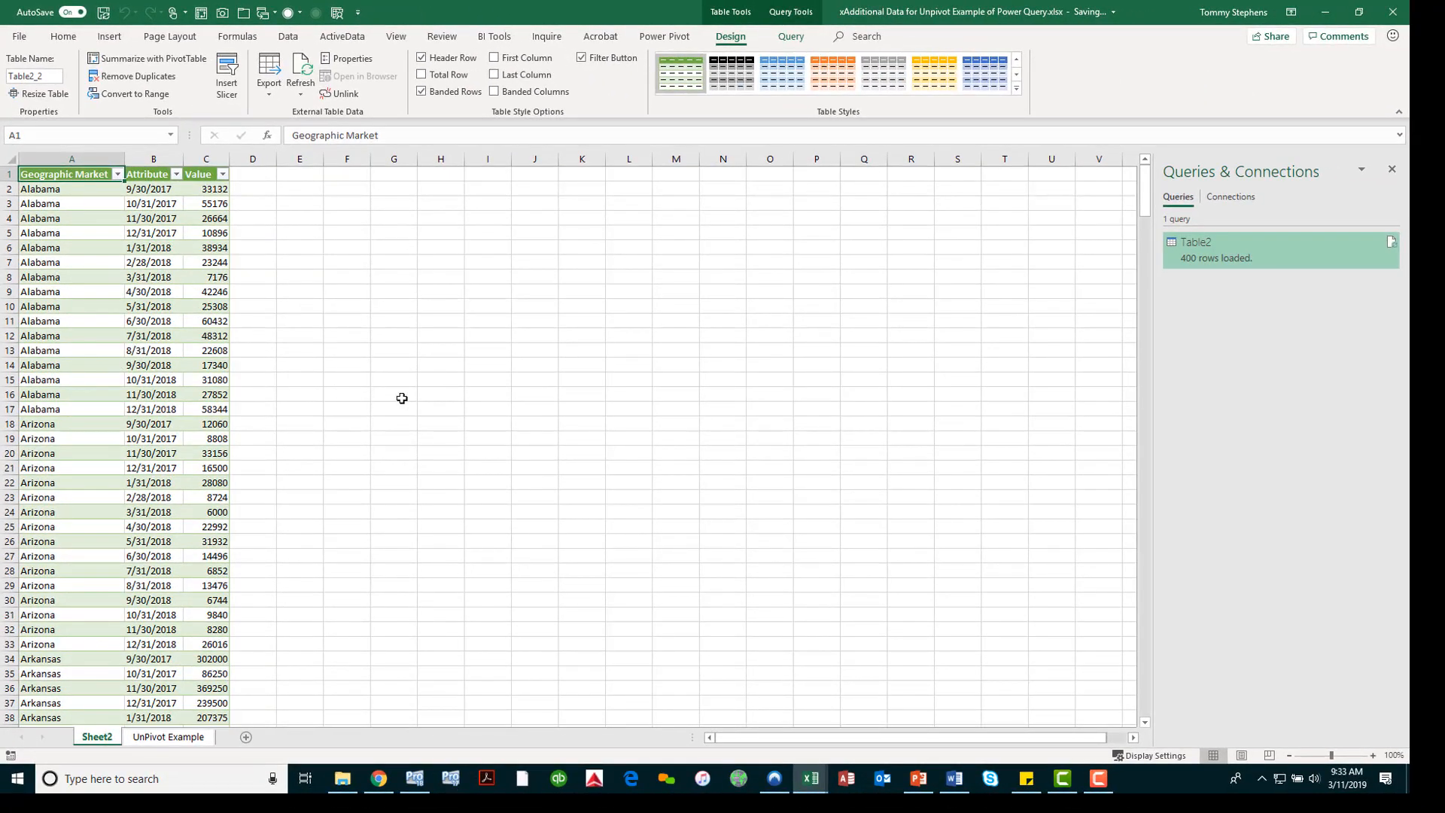
pyautogui.keyDown('ctrl'); pyautogui.scroll(7, 492, 577); pyautogui.keyUp('ctrl')
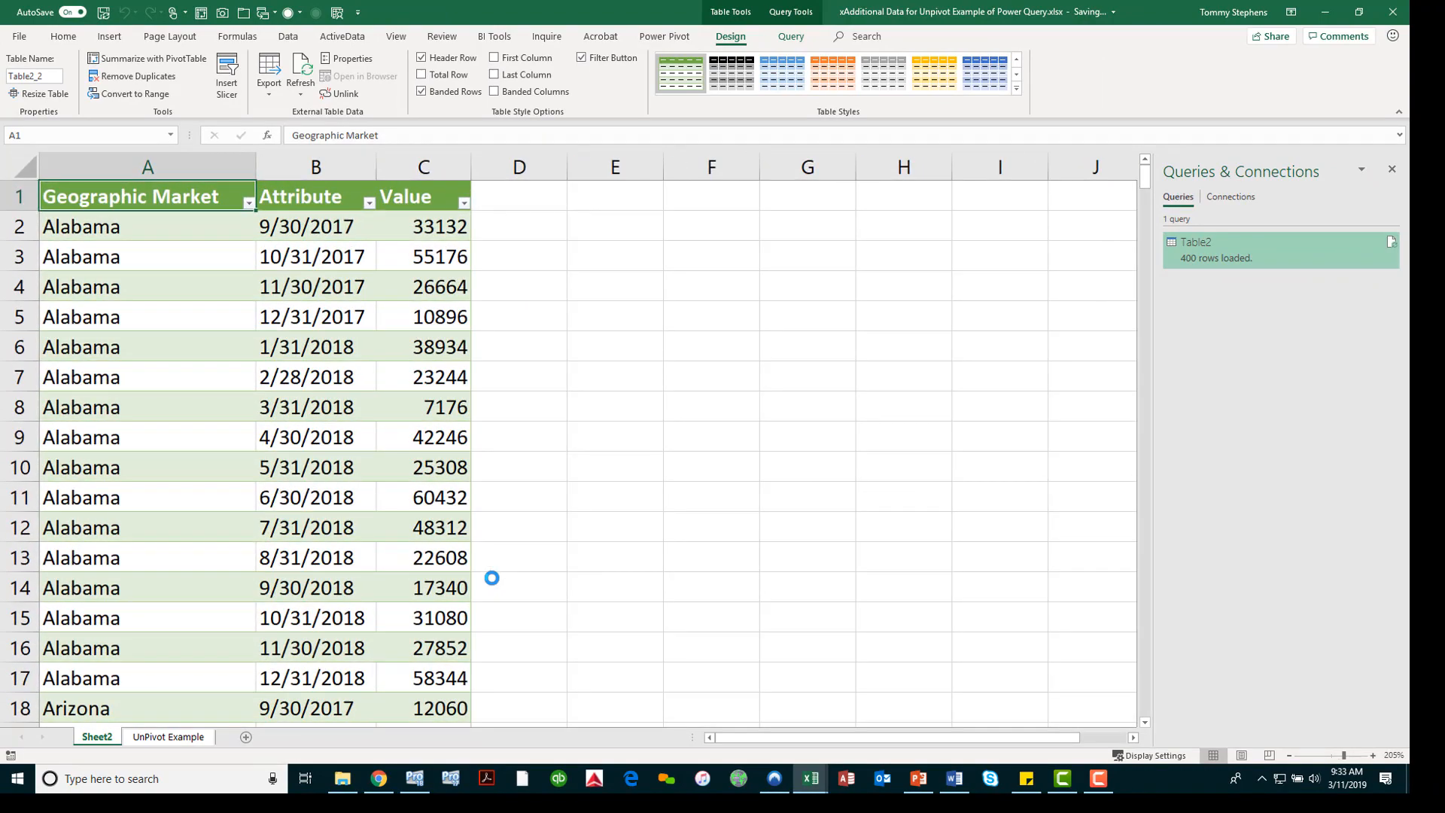
pyautogui.scroll(-2, 492, 577)
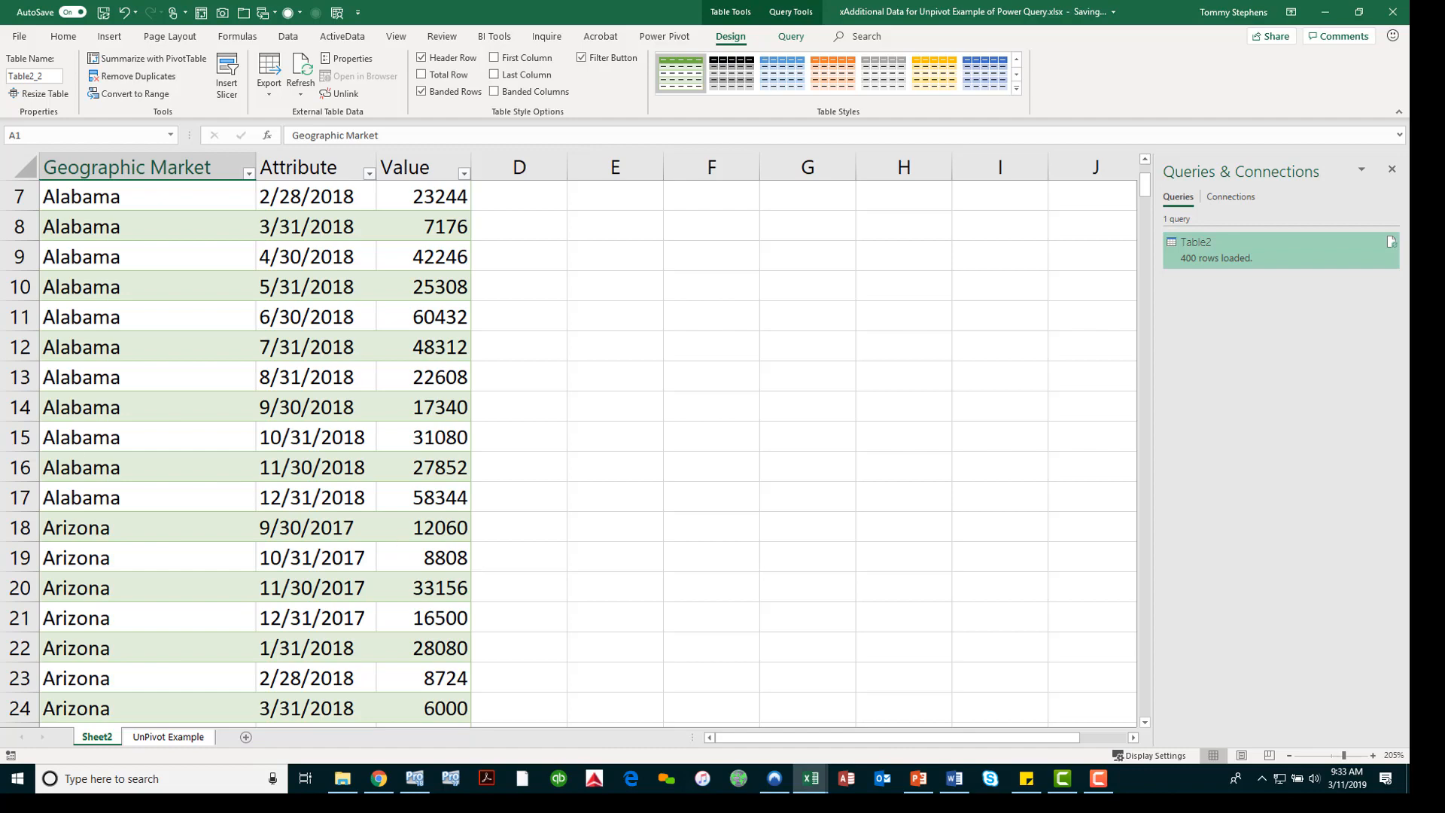
pyautogui.press('F10')
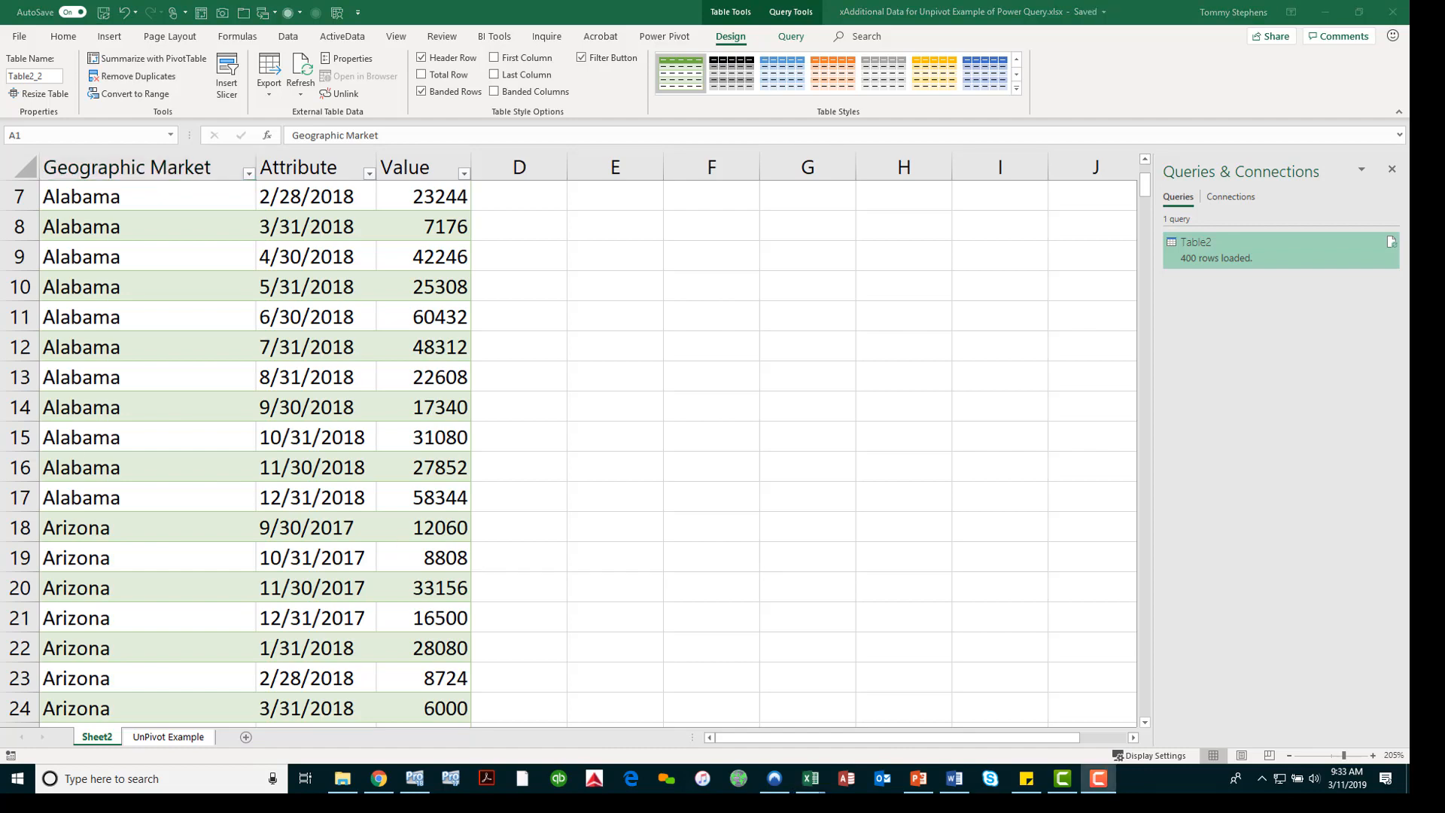